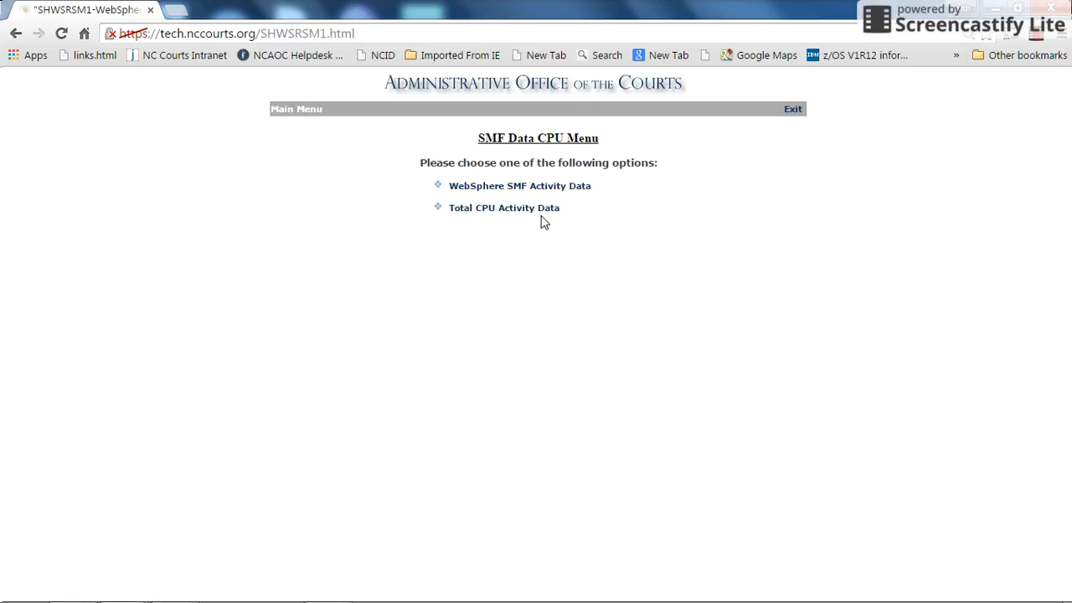
# - Run the WebSphere Activity Summary for NCAware, limited to 8 to 5 only and excluding weekends
pyautogui.click(494, 196)
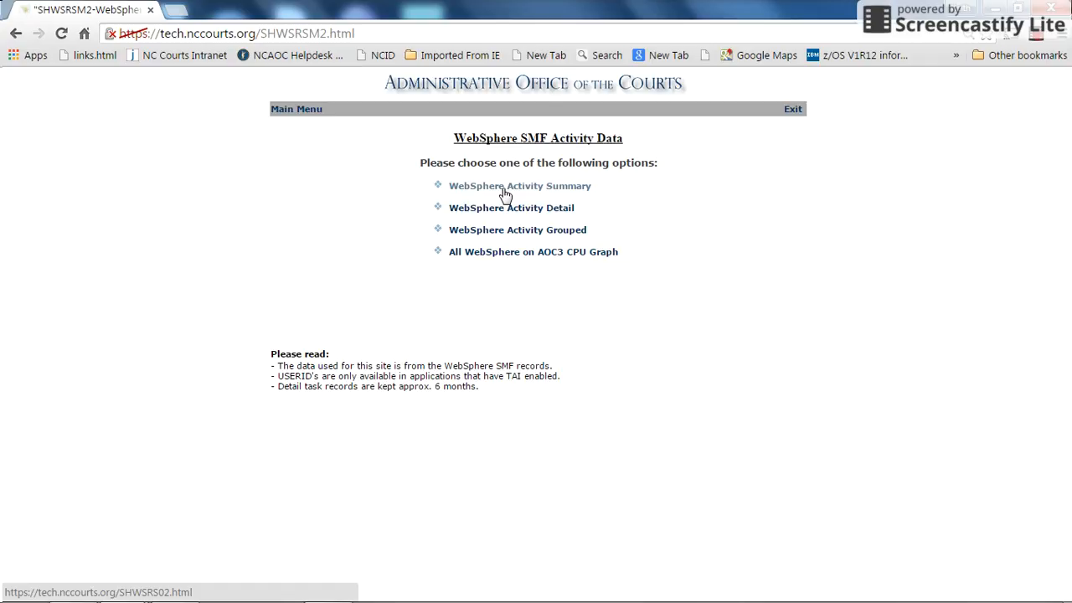
pyautogui.click(504, 191)
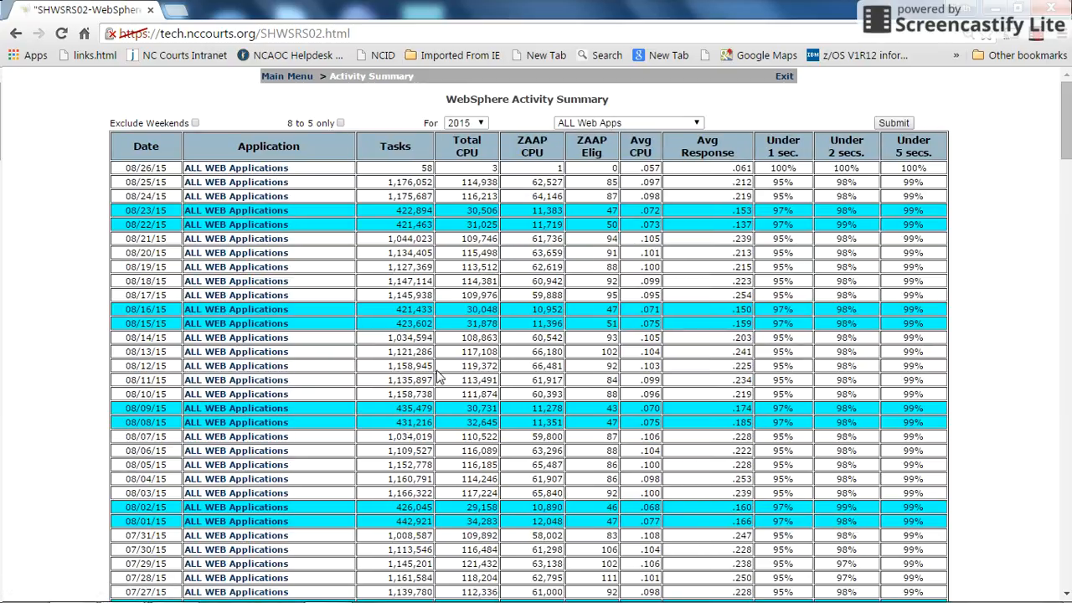
pyautogui.click(700, 124)
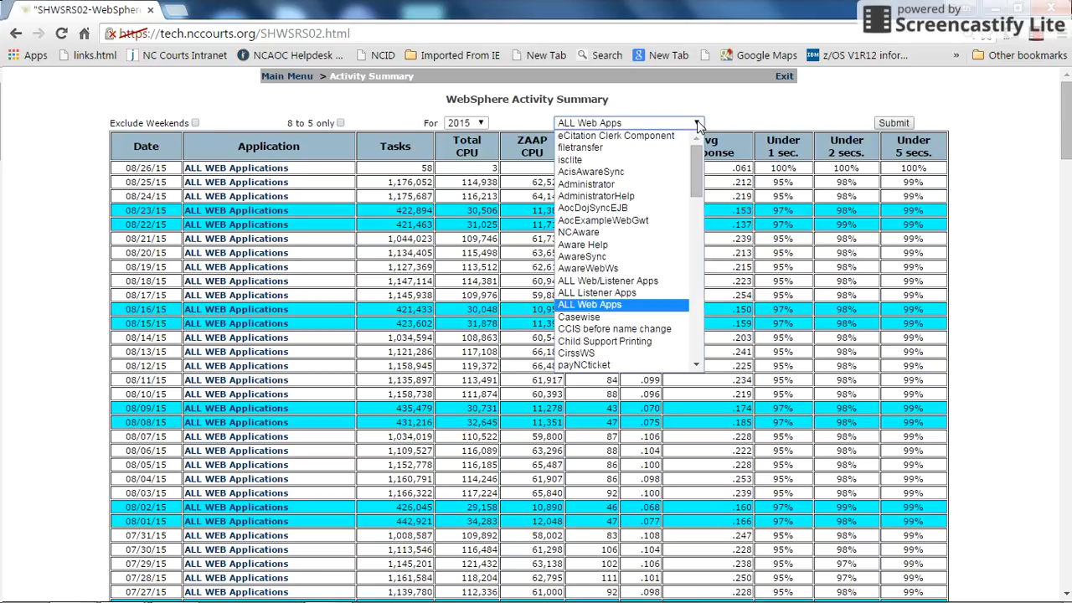
pyautogui.click(638, 232)
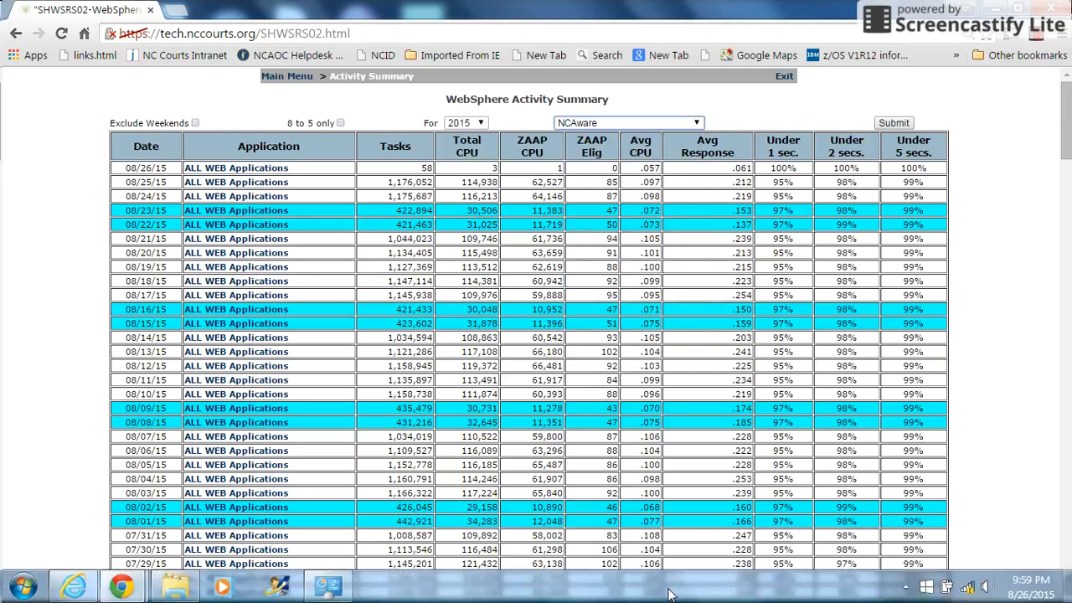
pyautogui.click(337, 123)
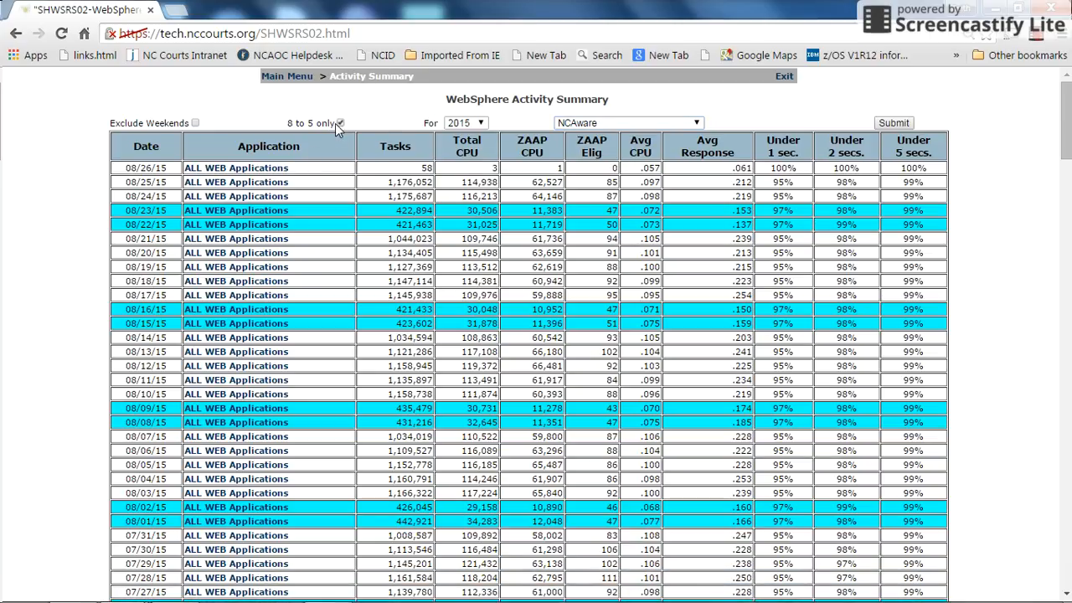
pyautogui.click(195, 123)
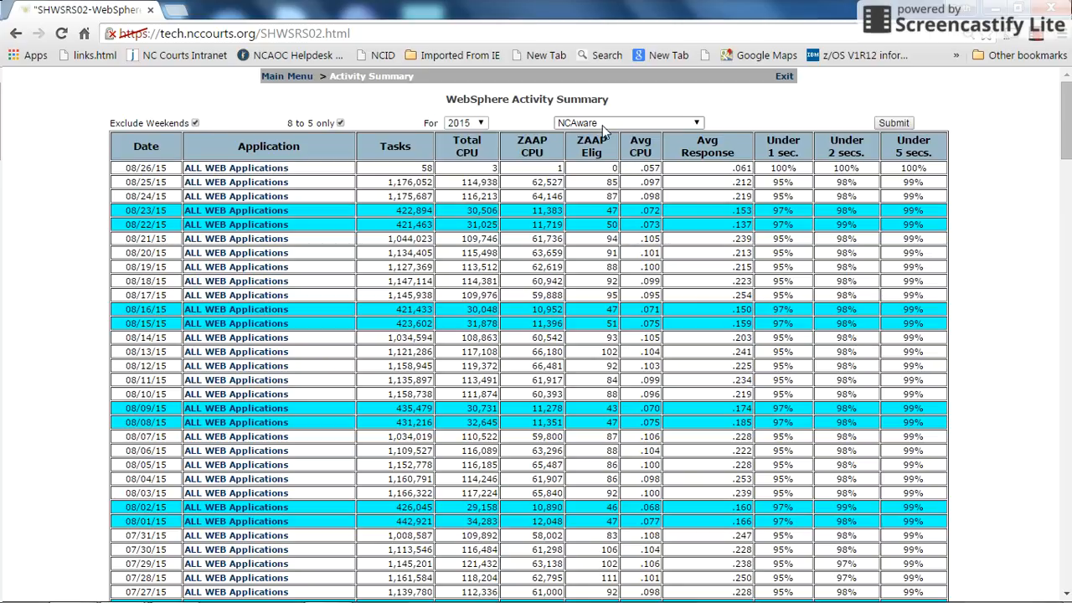
pyautogui.click(903, 123)
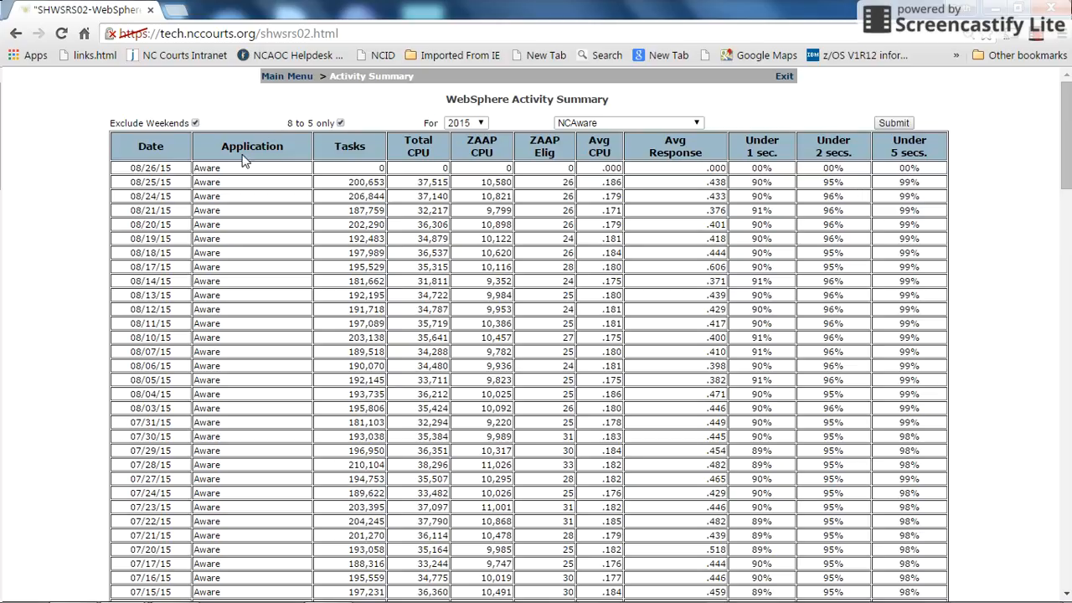
# - Open the WebSphere Activity Detail report and choose Casewise as the application
pyautogui.click(291, 76)
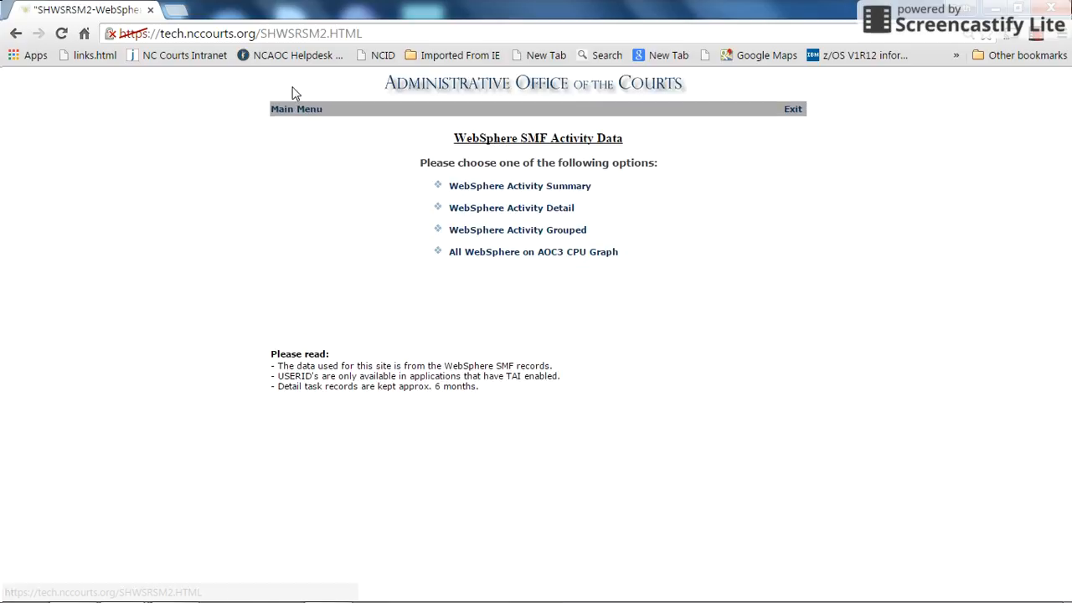
pyautogui.click(493, 215)
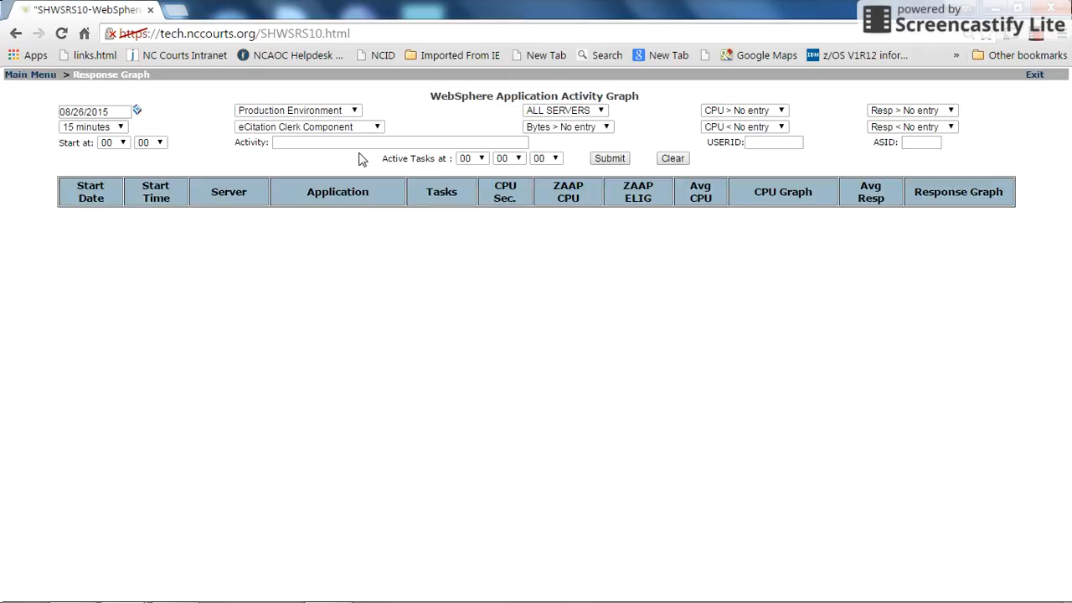
pyautogui.click(379, 129)
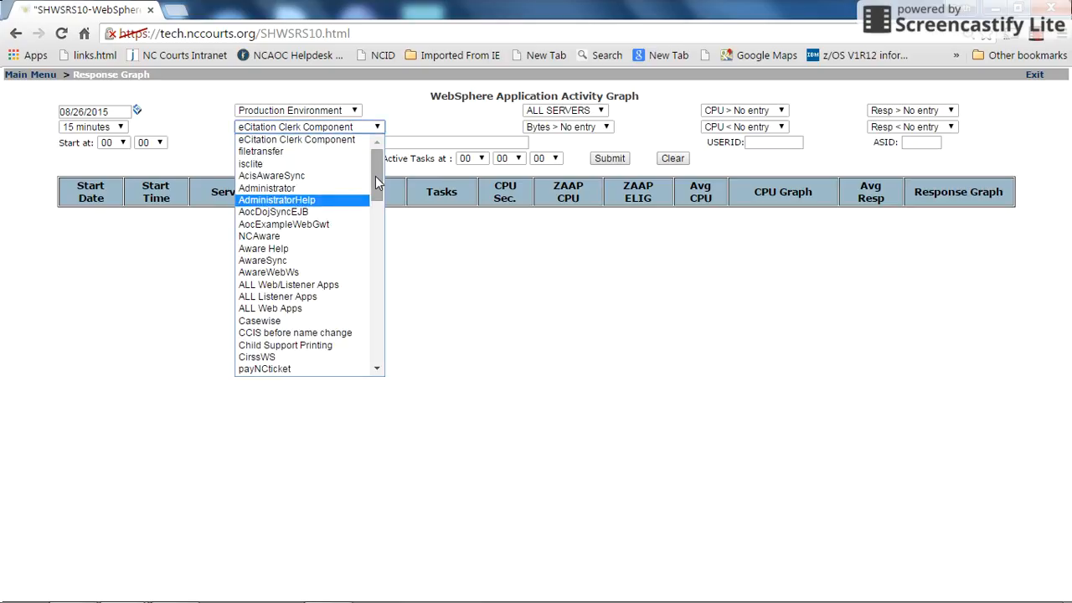
pyautogui.moveTo(377, 182)
pyautogui.mouseDown()
pyautogui.moveTo(374, 238)
pyautogui.moveTo(373, 201)
pyautogui.mouseUp()
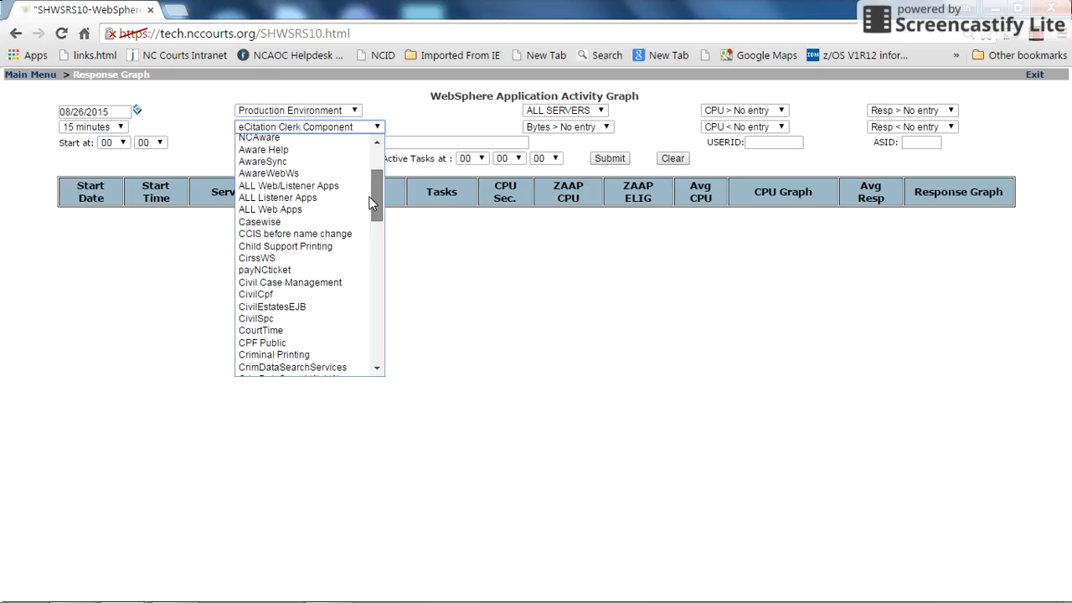
pyautogui.click(260, 222)
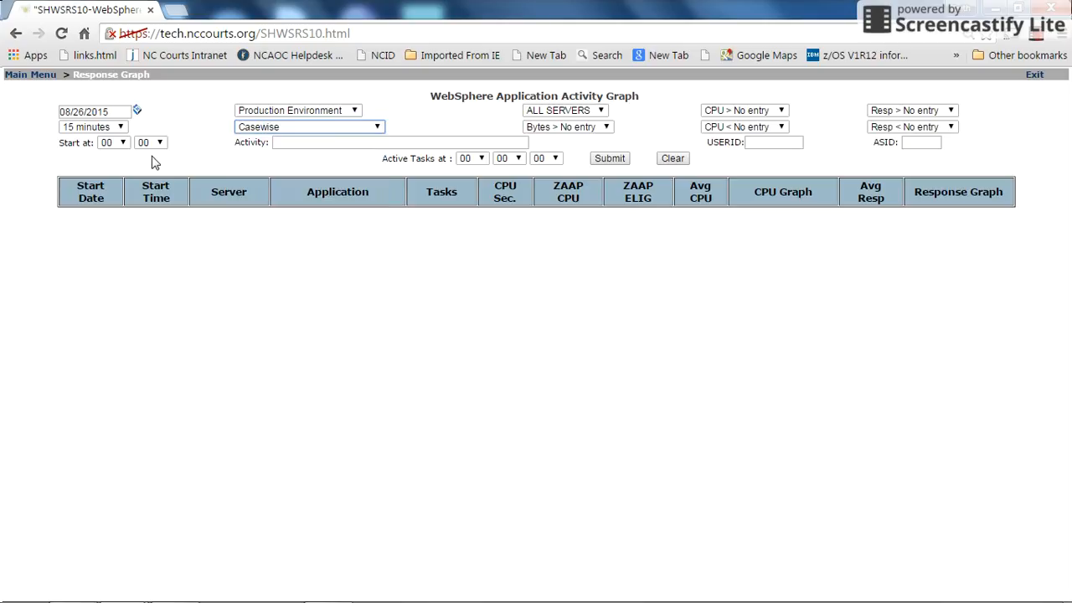
# - Set the start hour to 08 and generate the activity graph at 15-minute intervals for all servers
pyautogui.click(121, 144)
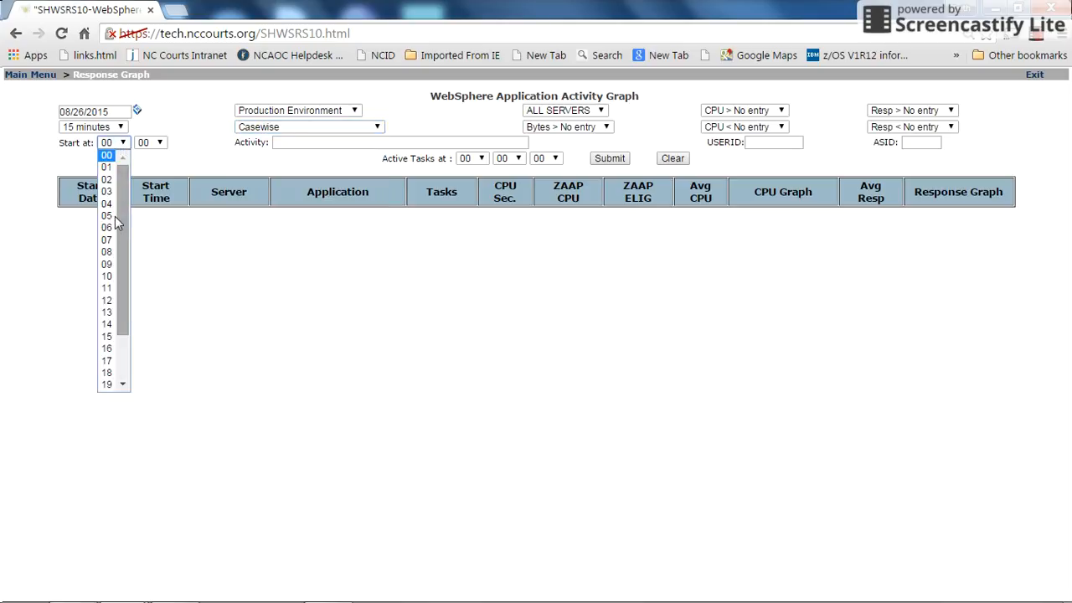
pyautogui.click(107, 252)
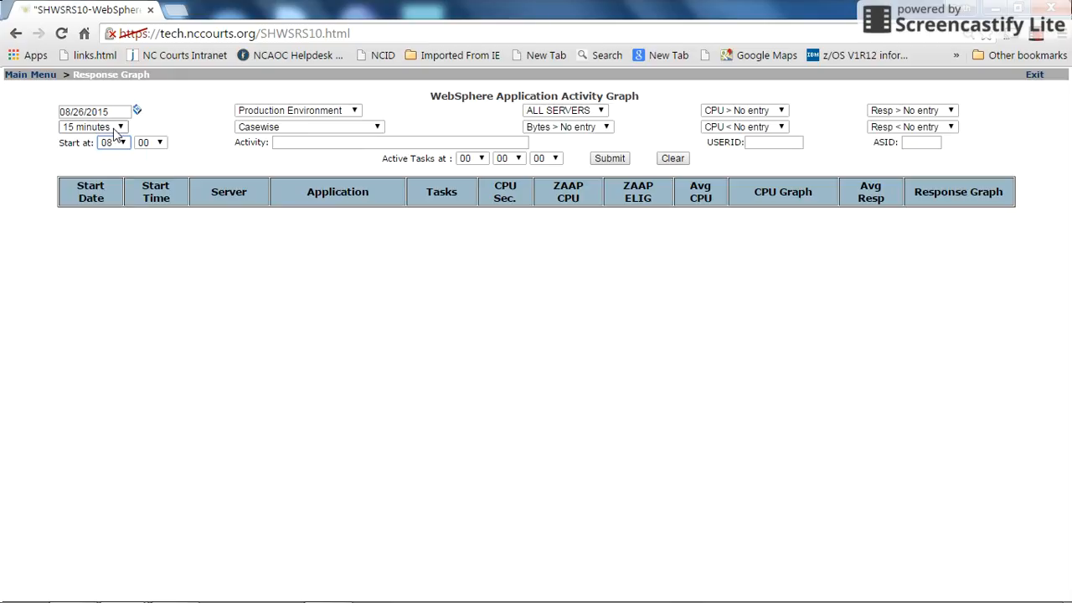
pyautogui.click(121, 128)
pyautogui.click(121, 127)
pyautogui.click(600, 111)
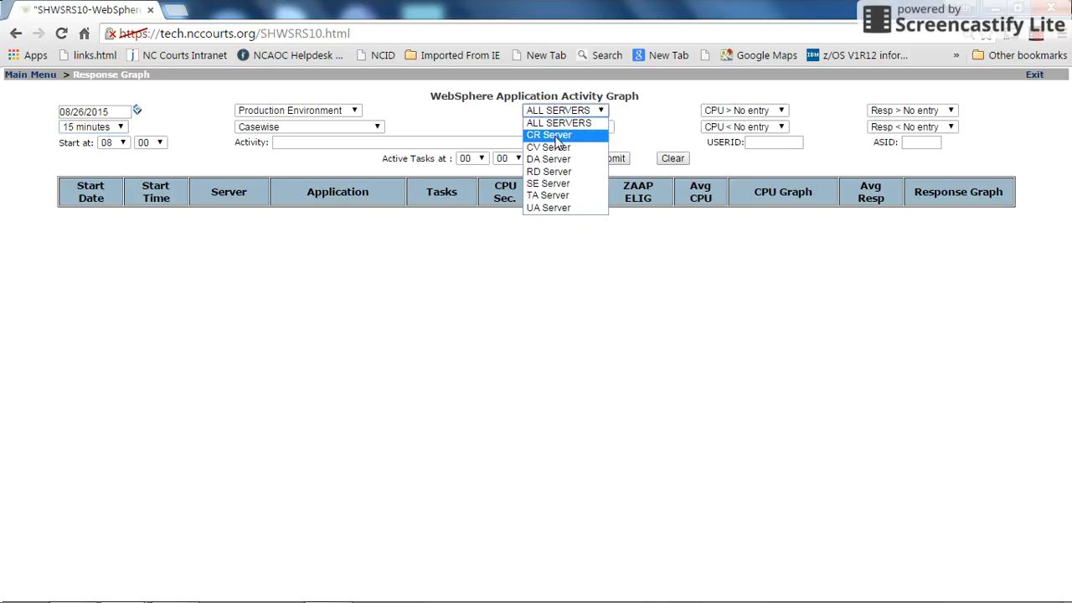
pyautogui.click(508, 115)
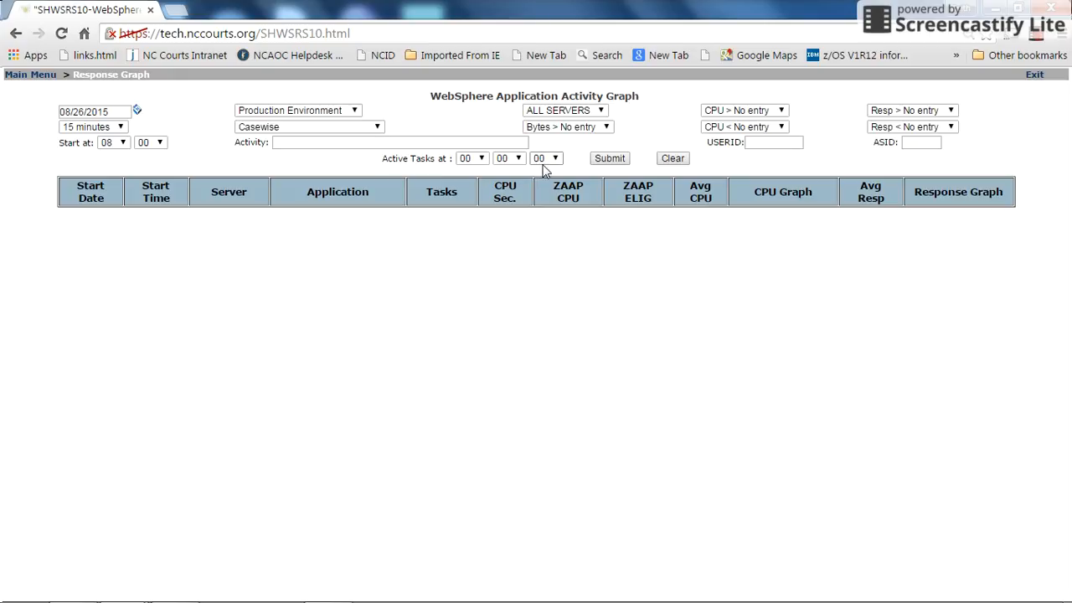
pyautogui.click(610, 161)
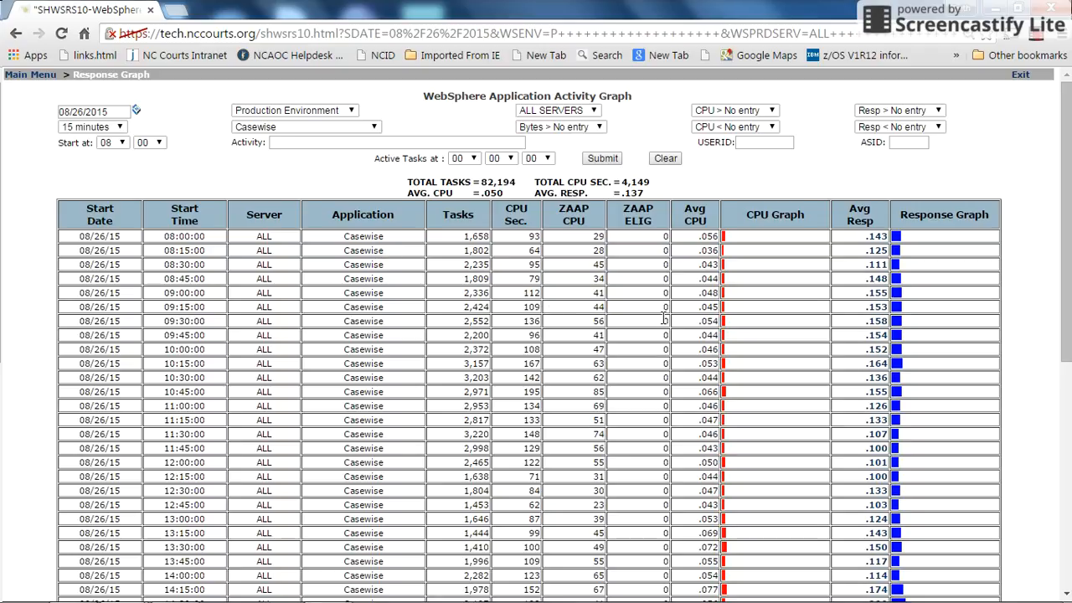
# - Review the Casewise response graph, inspect the activity records of the 19:15 interval, and return to the graph's filters
pyautogui.scroll(-3, 809, 337)
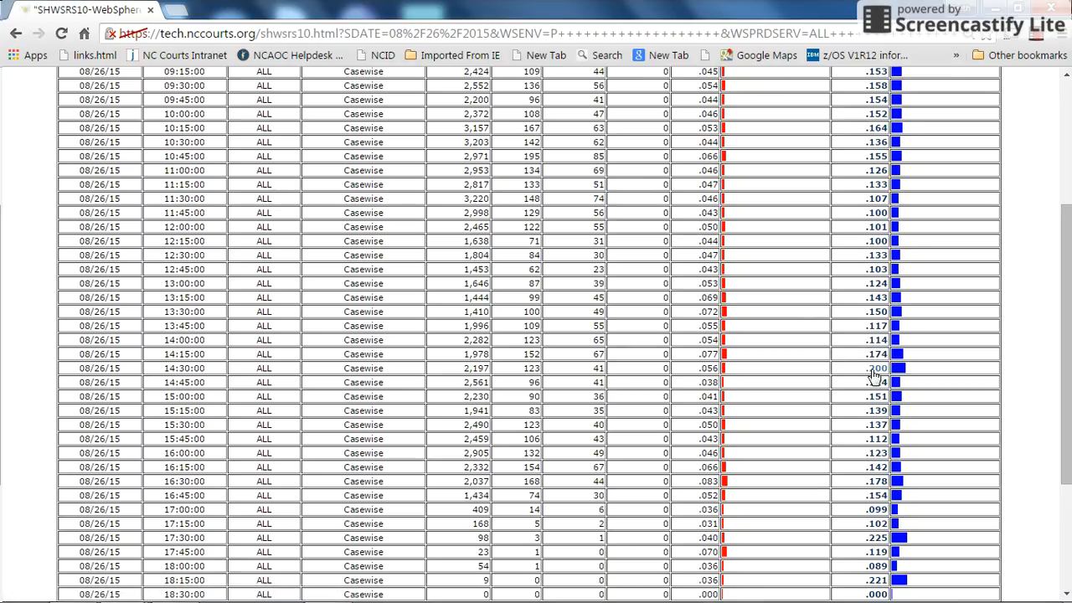
pyautogui.scroll(-3, 873, 389)
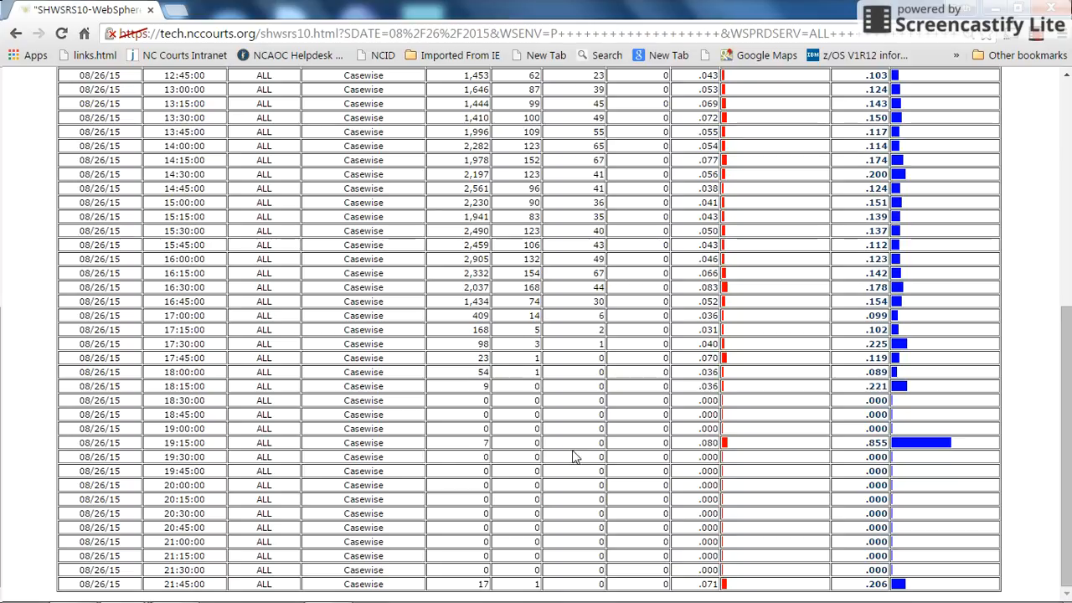
pyautogui.click(876, 448)
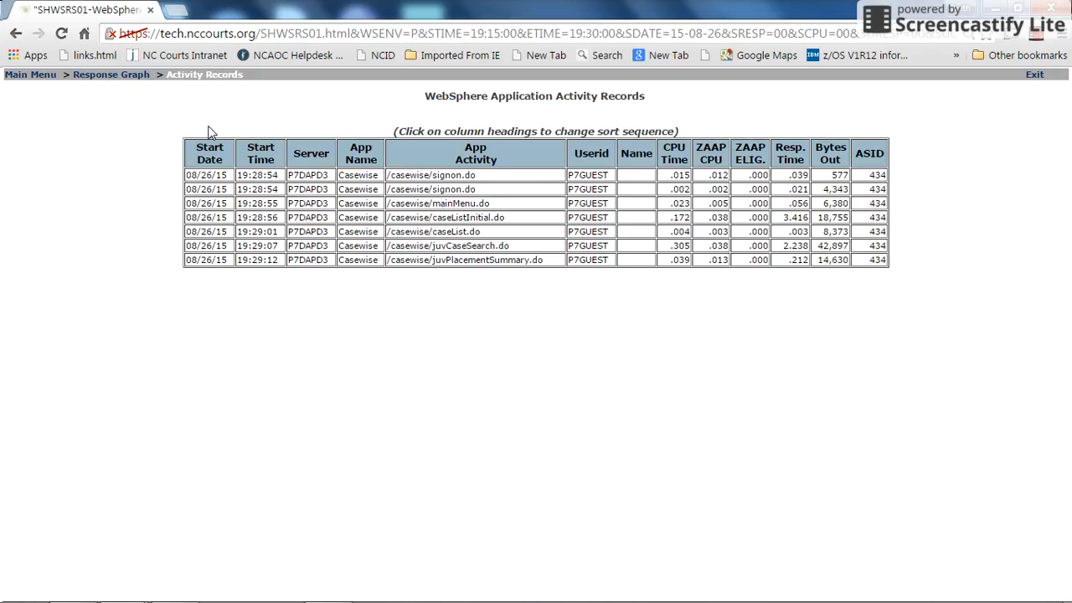
pyautogui.click(110, 79)
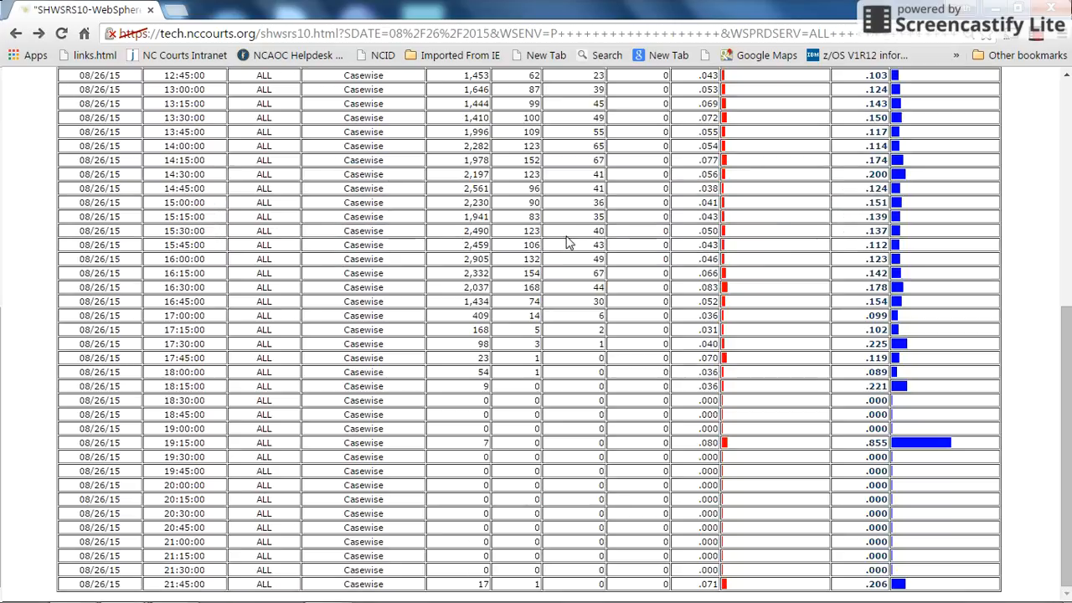
pyautogui.scroll(5, 834, 361)
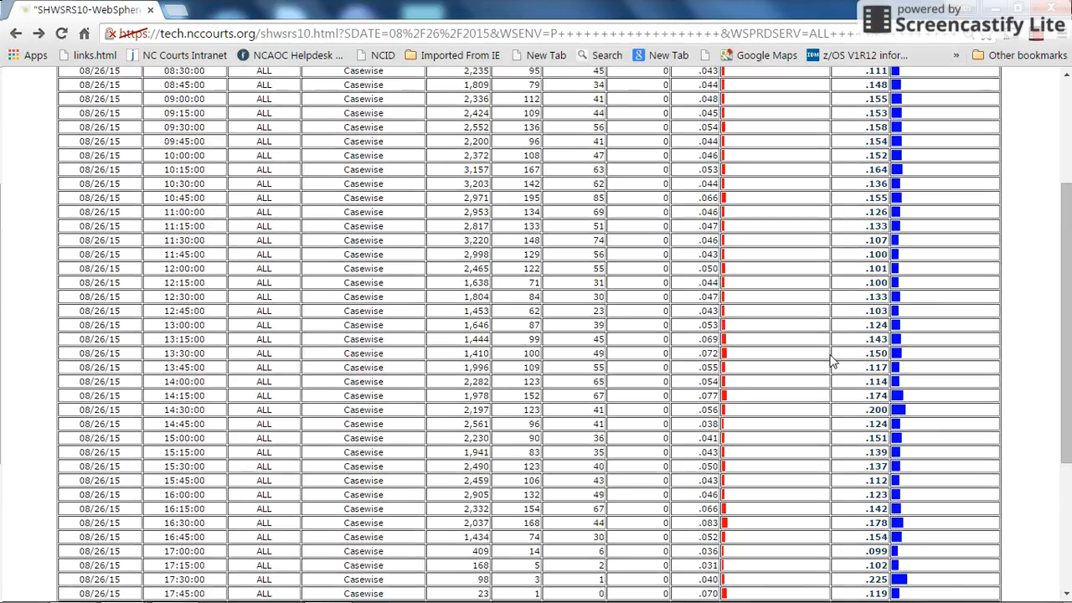
pyautogui.scroll(1, 831, 360)
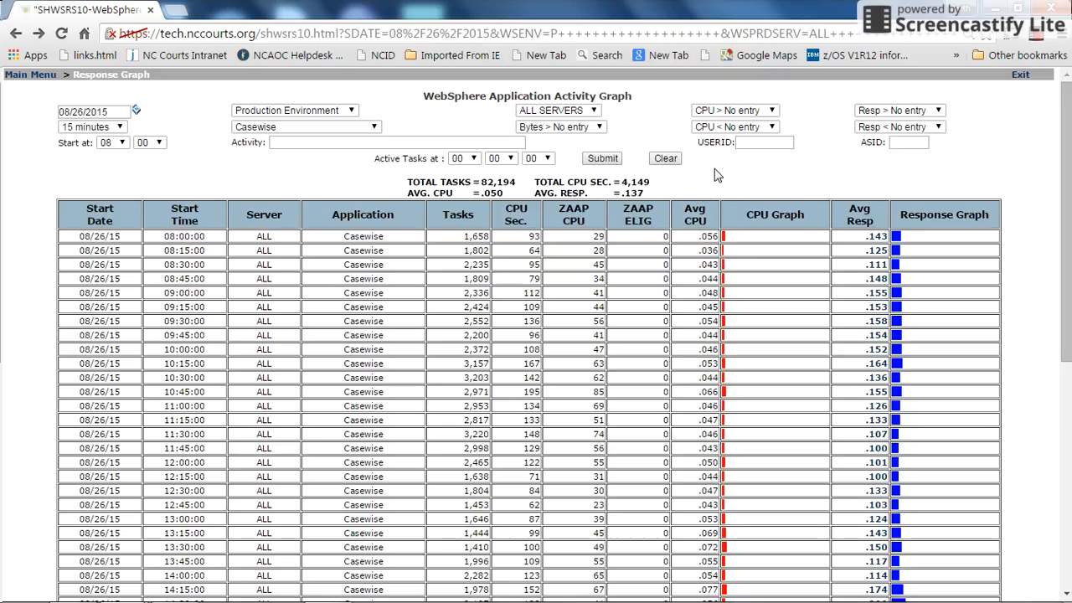
# - Check the App Activity names in the 19:15 records as possible Activity filter values, then return to the graph
pyautogui.click(308, 142)
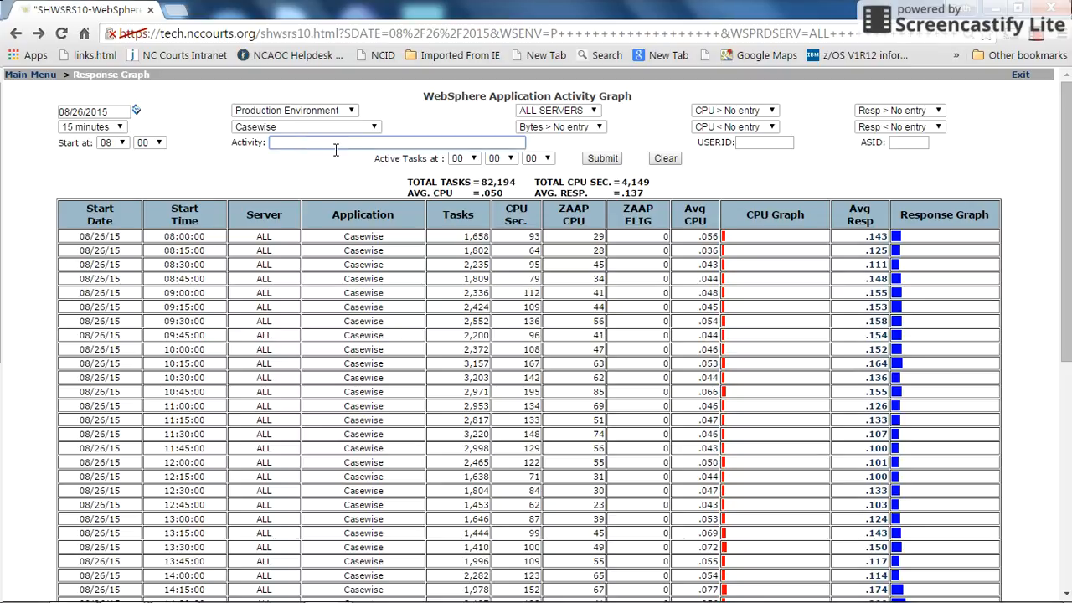
pyautogui.scroll(-3, 695, 358)
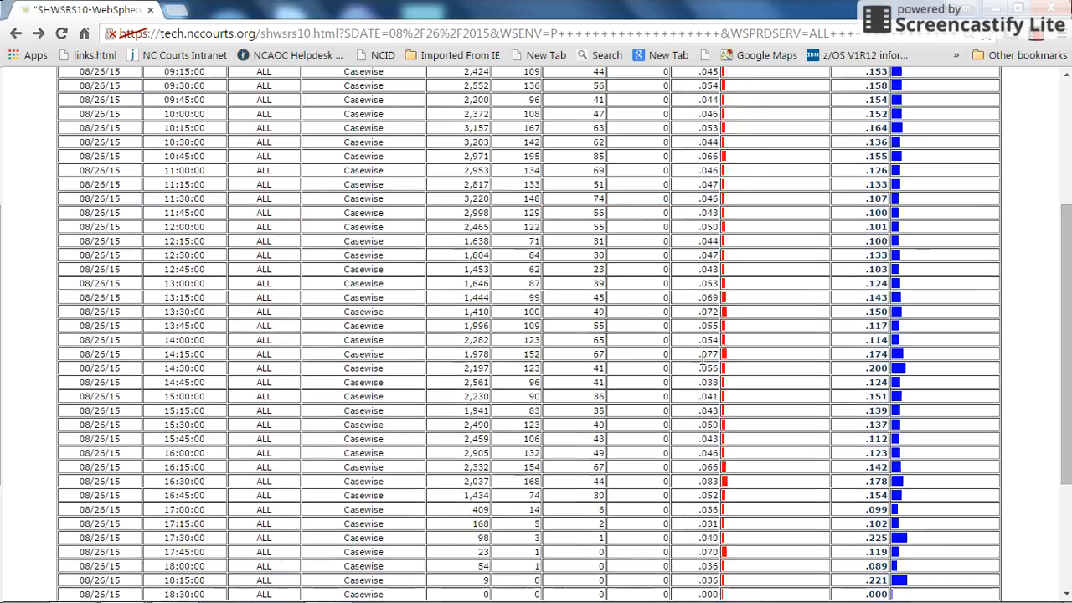
pyautogui.scroll(-2, 701, 359)
pyautogui.moveTo(892, 586)
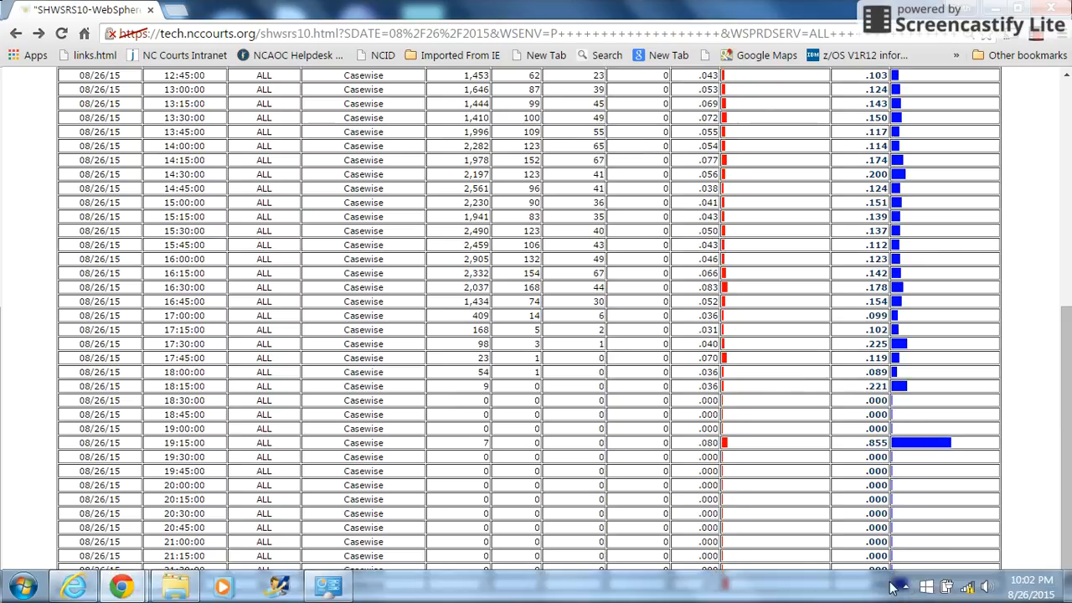
pyautogui.click(872, 445)
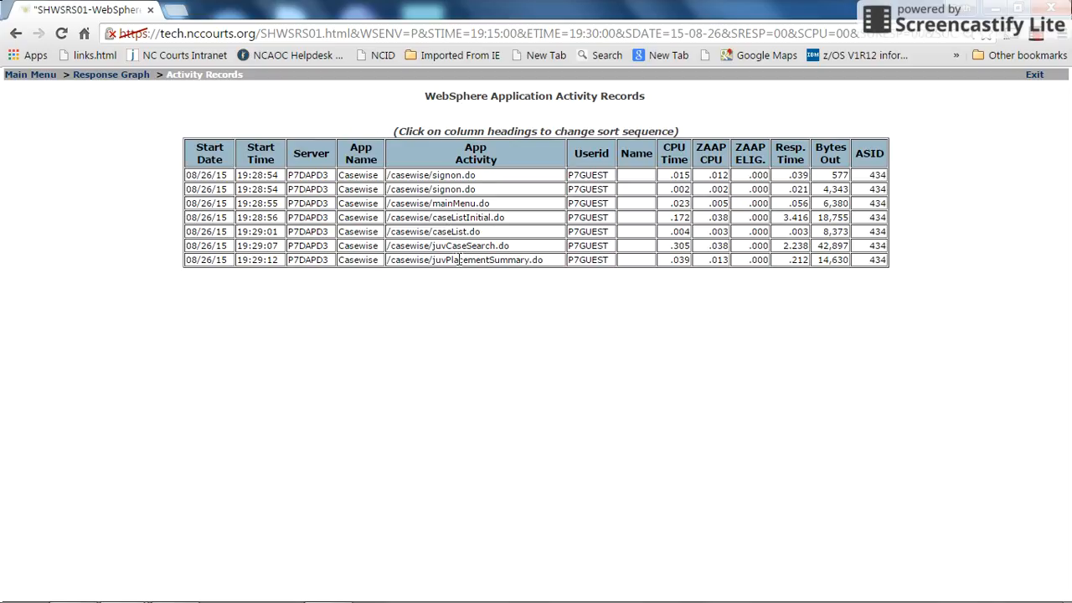
pyautogui.click(106, 76)
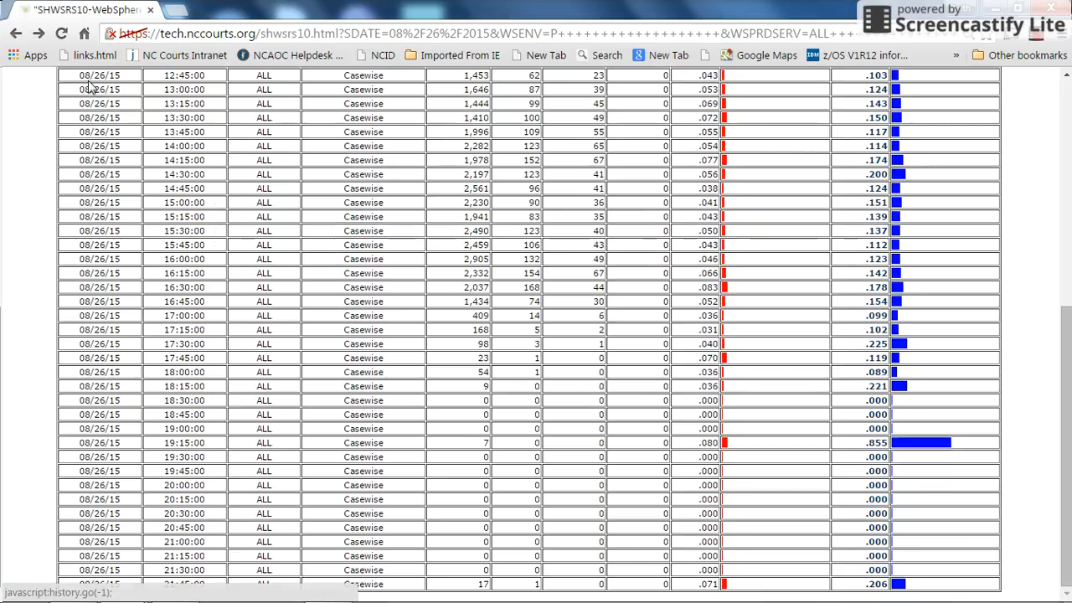
pyautogui.scroll(5, 137, 124)
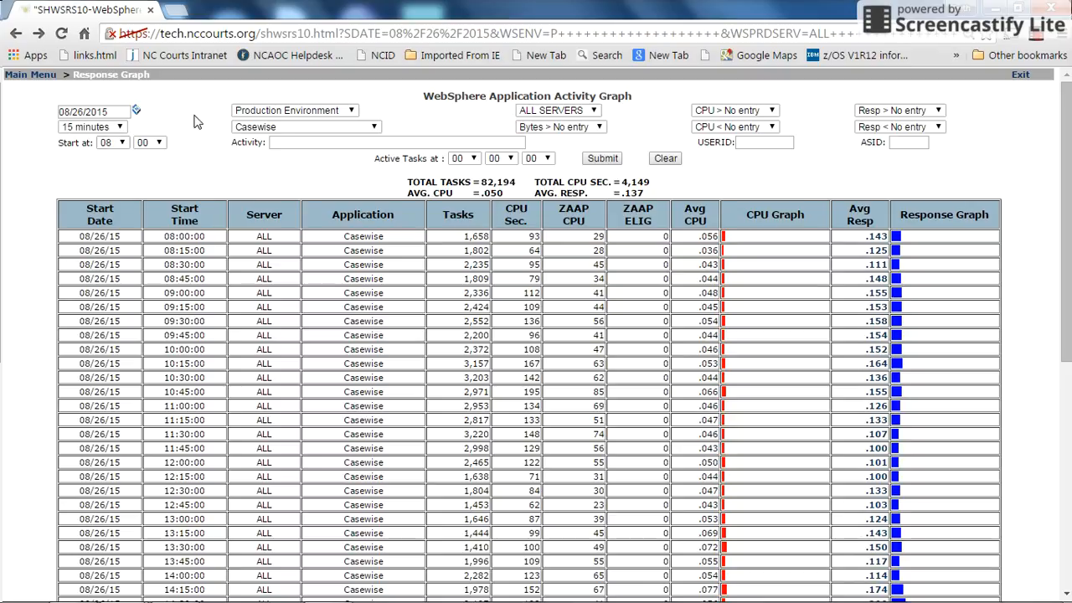
# - Open the WebSphere Activity Grouped report and set it to Casewise, grouped By Activity
pyautogui.click(27, 76)
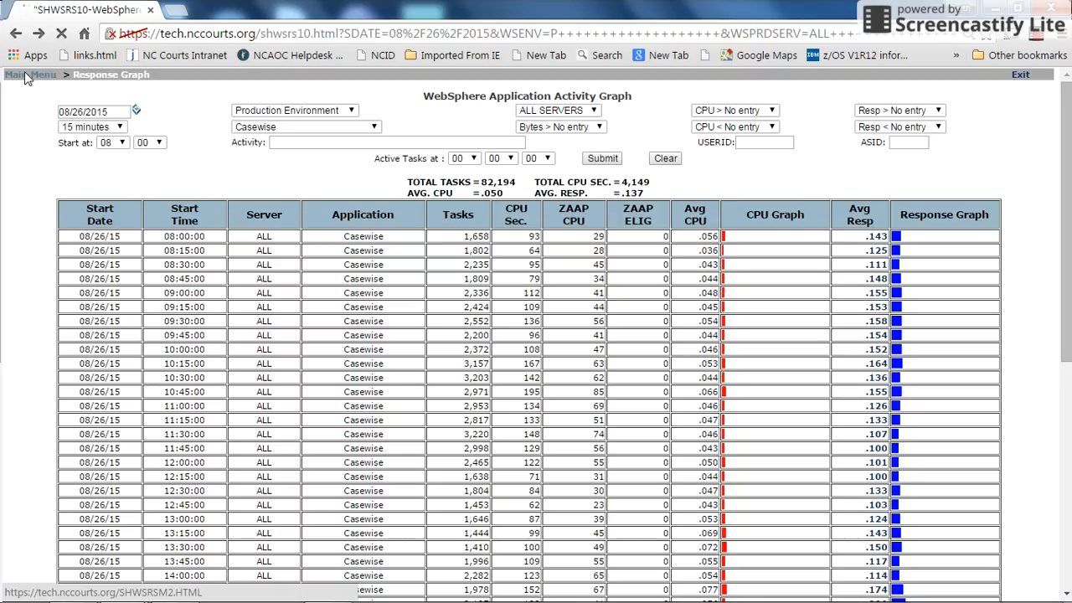
pyautogui.click(498, 235)
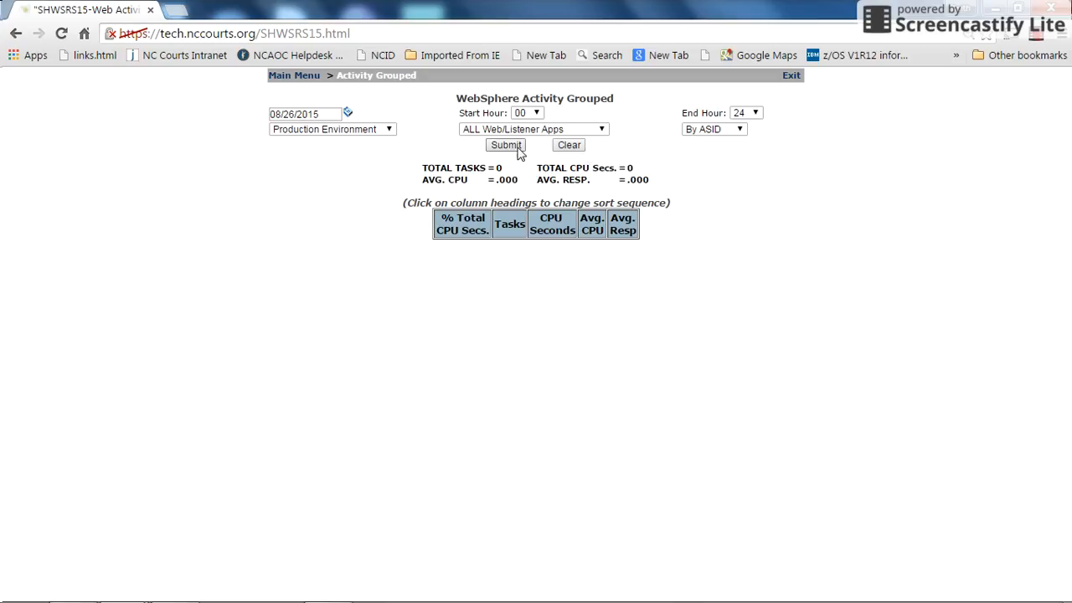
pyautogui.click(602, 131)
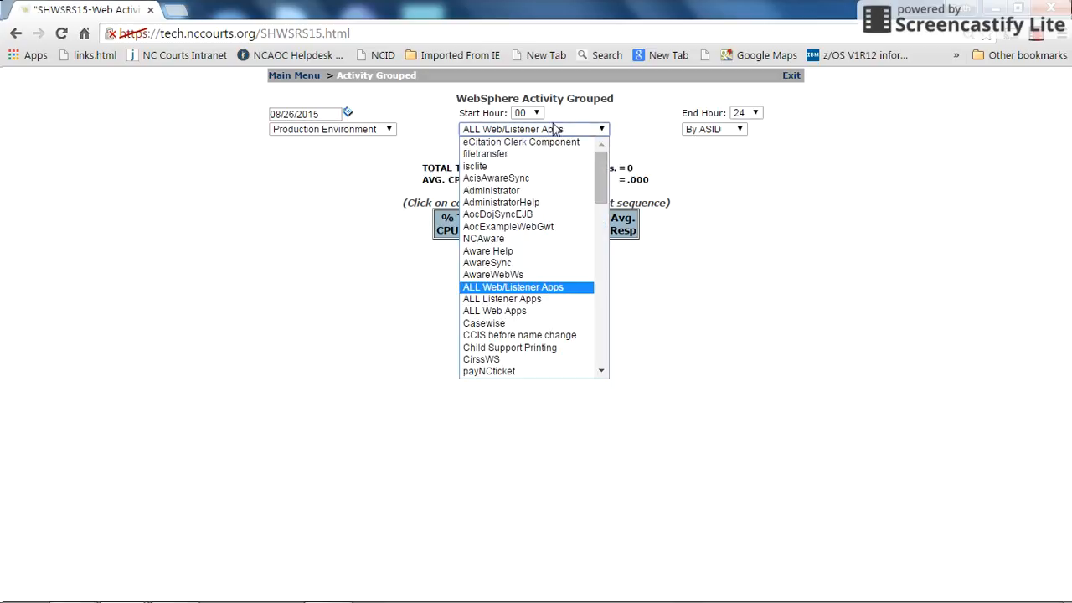
pyautogui.click(494, 323)
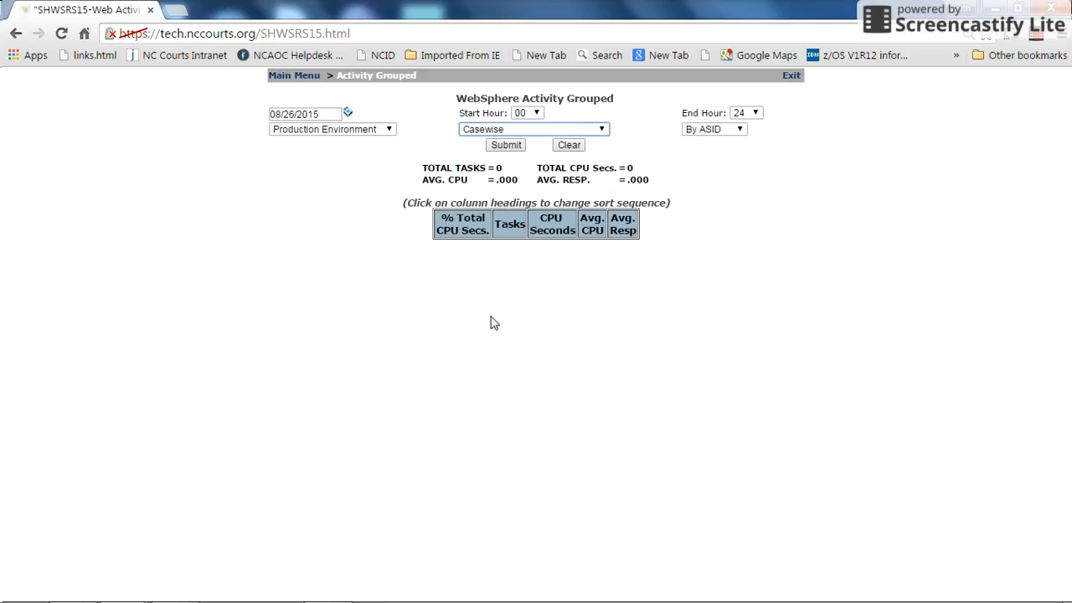
pyautogui.click(740, 131)
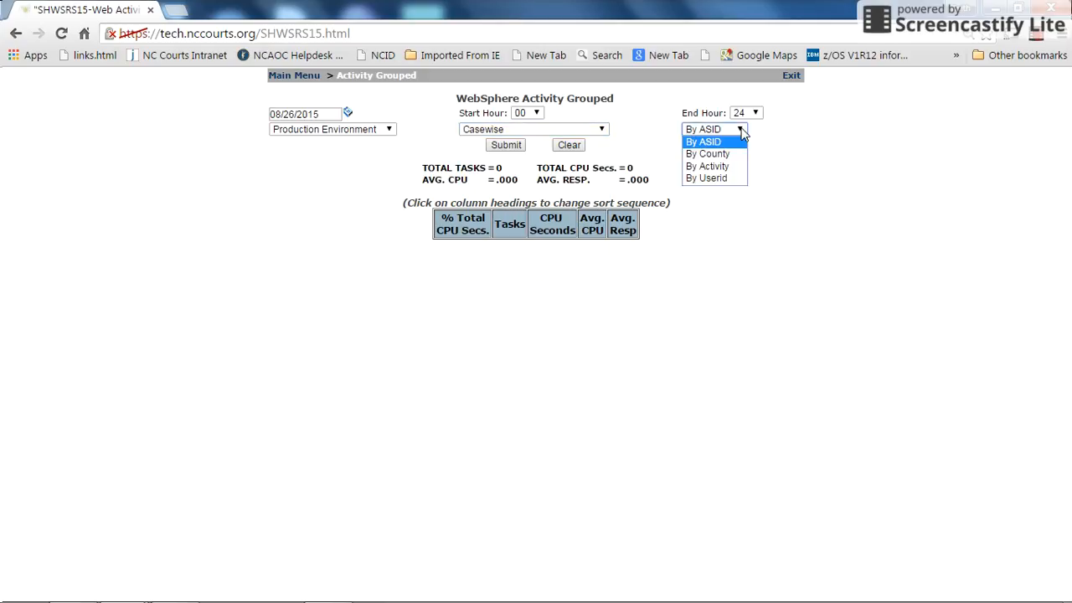
pyautogui.click(705, 167)
# - Set the start hour to 08 and the end hour to 10, and generate the grouped report
pyautogui.click(536, 114)
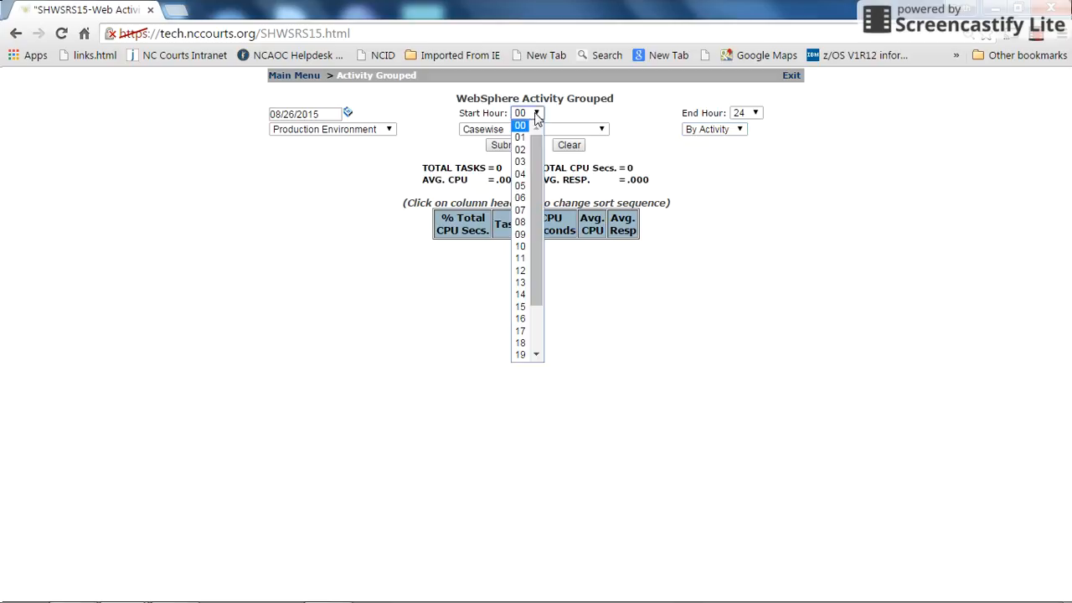
pyautogui.click(520, 222)
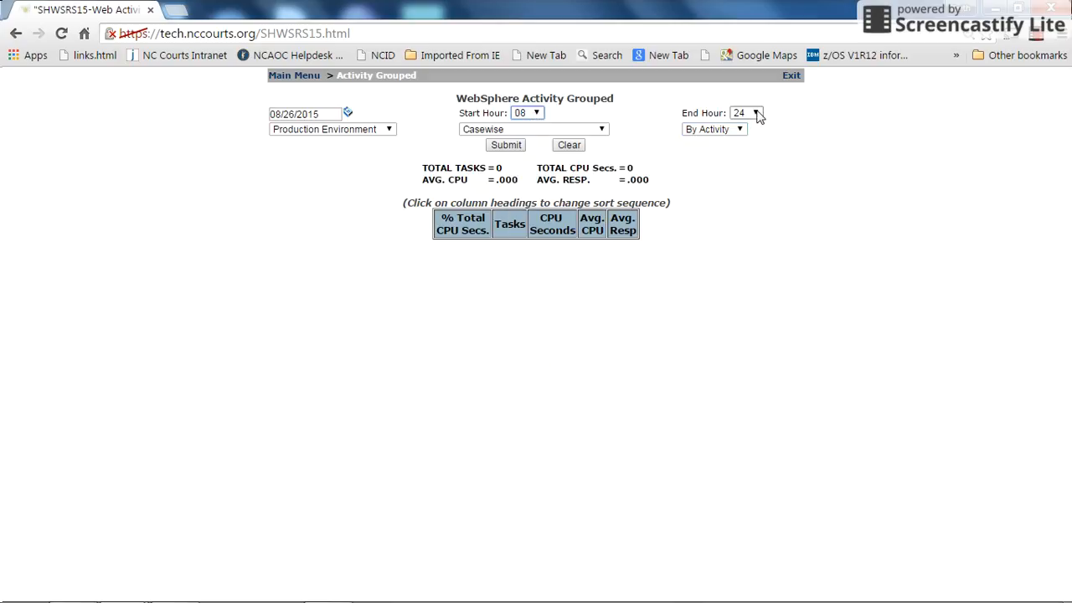
pyautogui.click(757, 114)
pyautogui.click(736, 192)
pyautogui.click(505, 145)
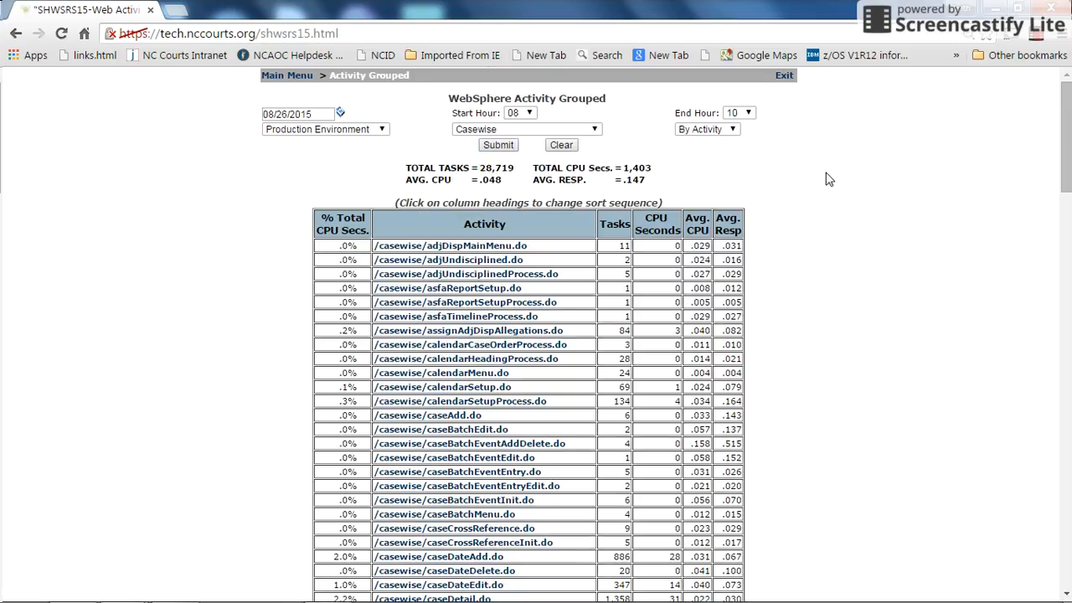
# - Compare the Casewise activities by sorting the grouped report by Tasks, % Total CPU Secs. and Avg. CPU in turn
pyautogui.scroll(-2, 825, 176)
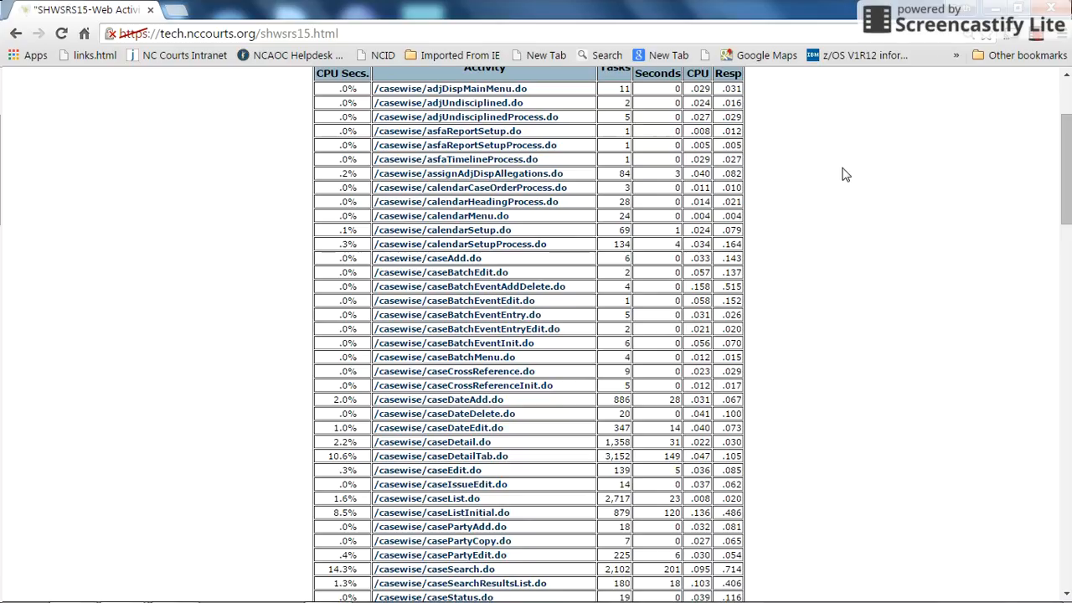
pyautogui.scroll(1, 819, 203)
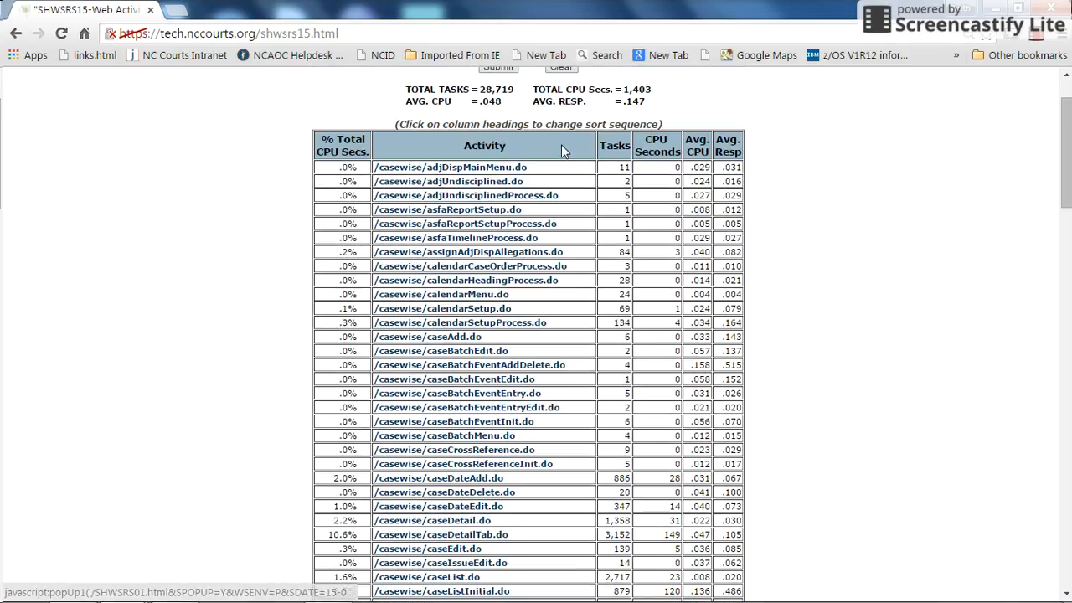
pyautogui.click(615, 144)
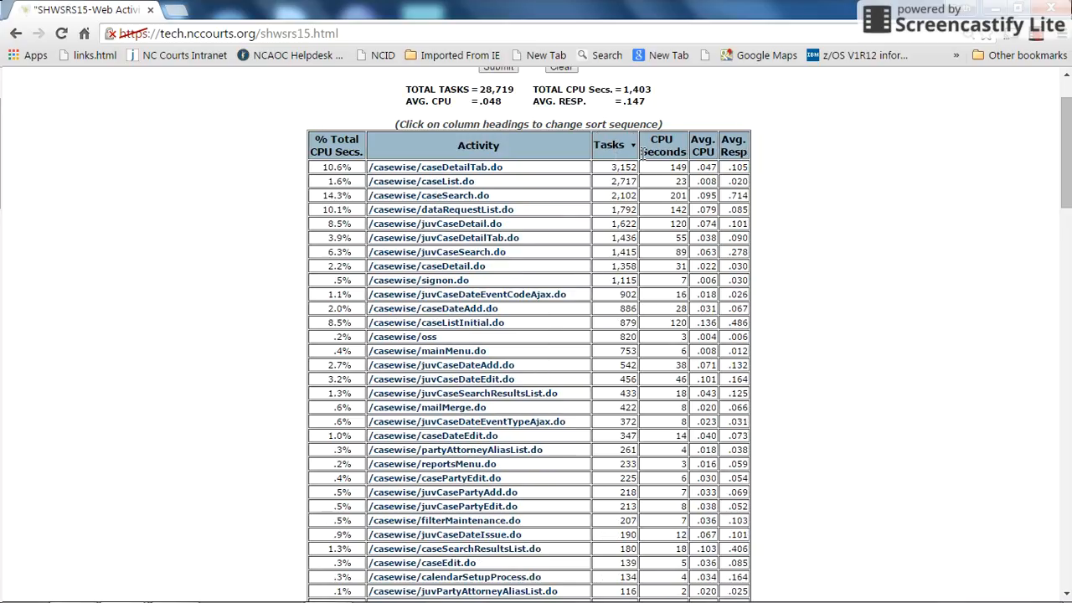
pyautogui.click(344, 146)
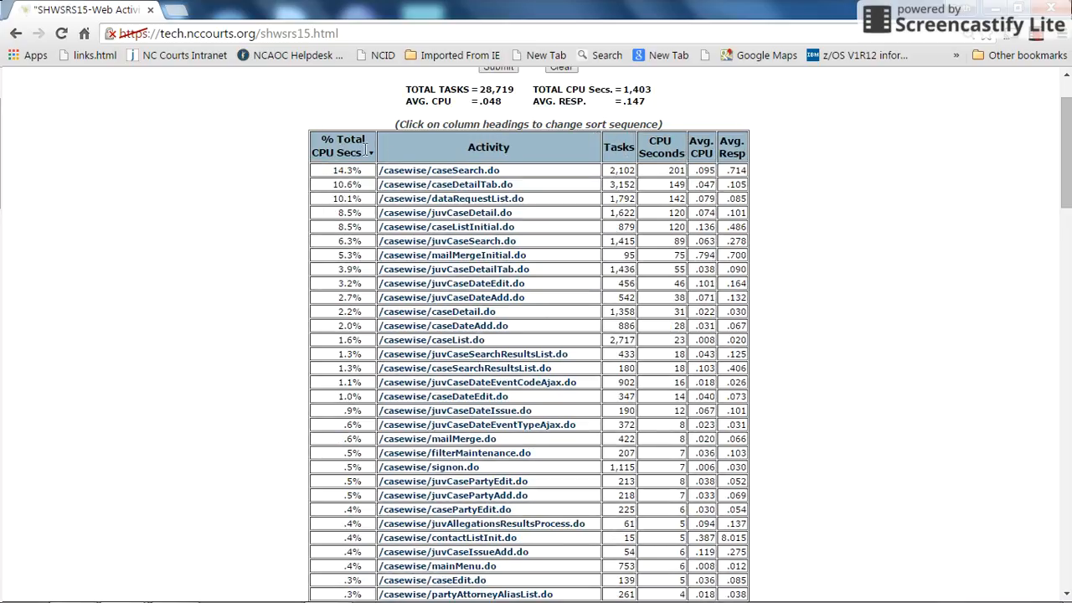
pyautogui.click(699, 148)
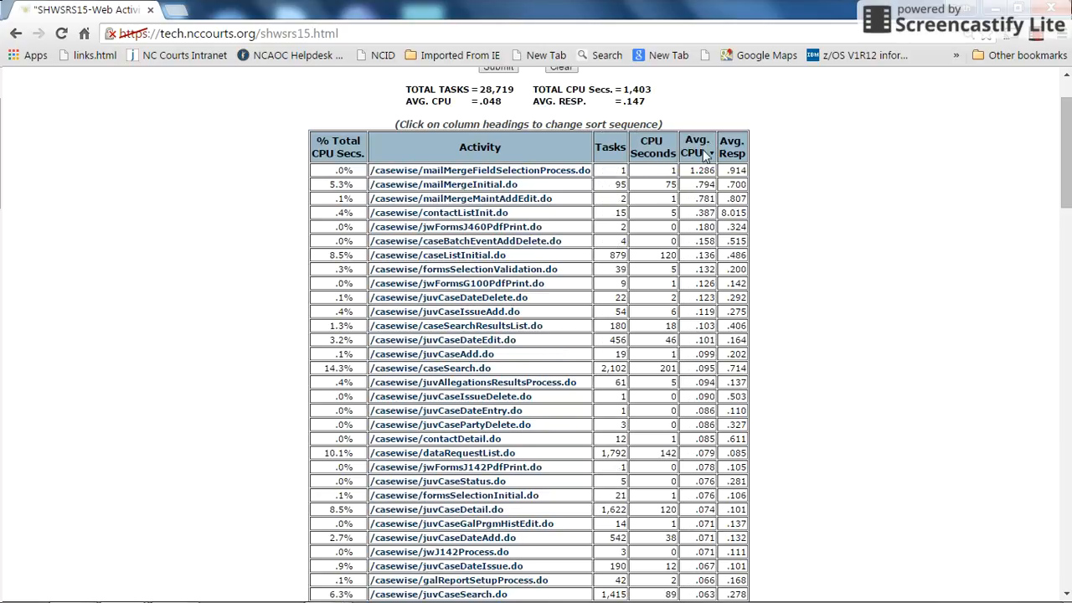
# - Sort the grouped Casewise activities by % Total CPU Secs. in descending order and review the list
pyautogui.click(340, 149)
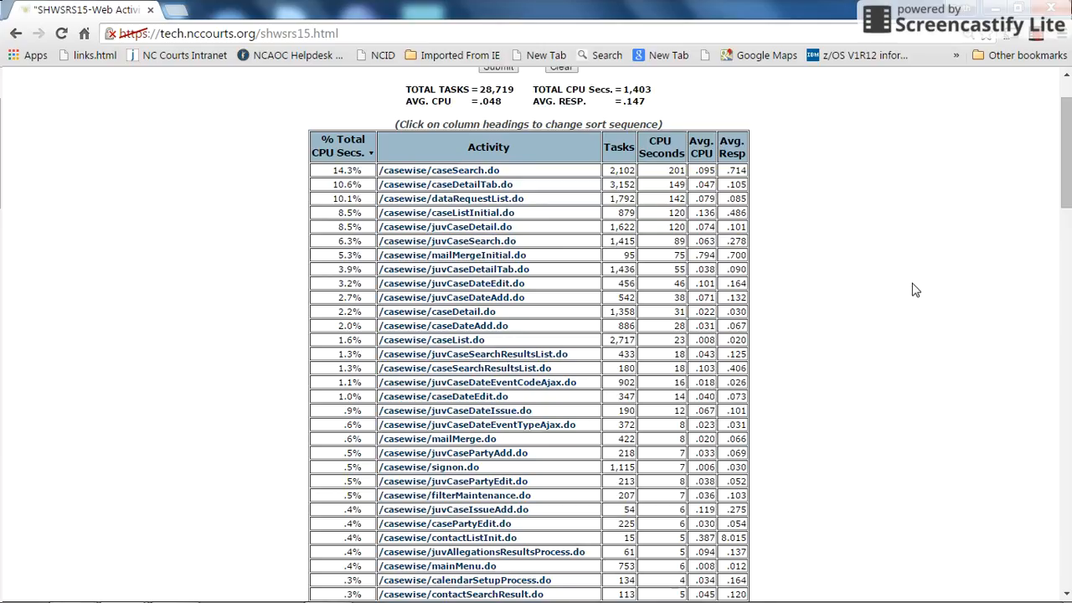
pyautogui.scroll(-3, 483, 359)
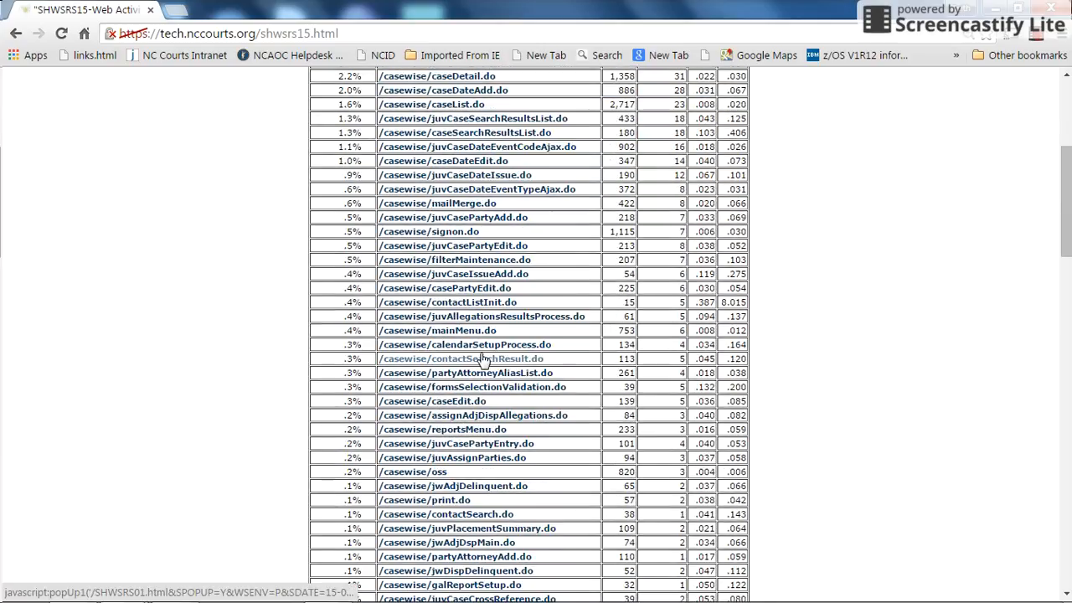
pyautogui.scroll(3, 483, 359)
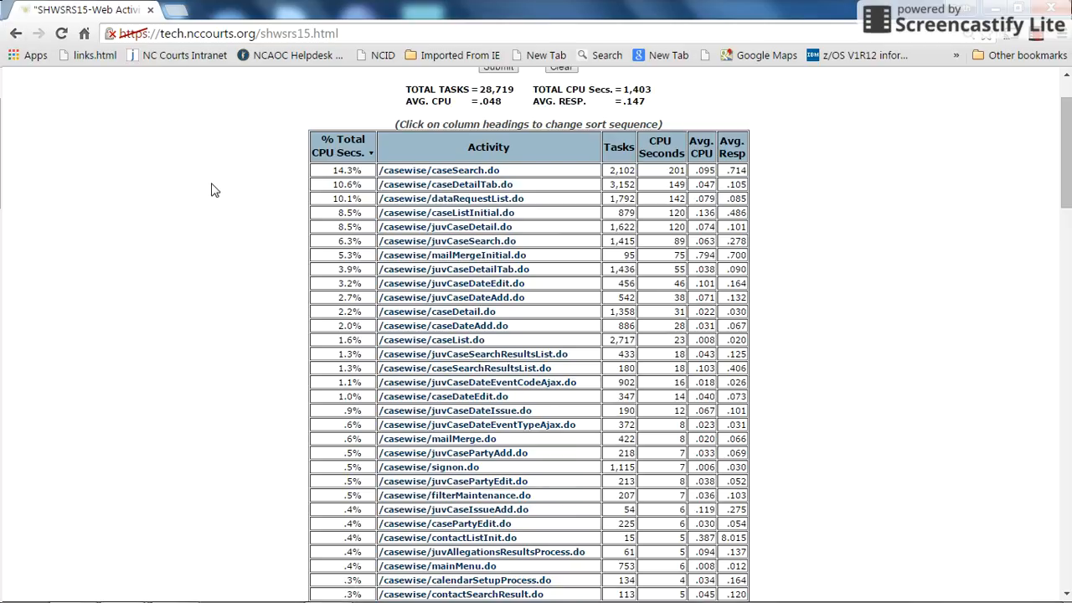
# - Leave the grouped report and generate the All WebSphere on AOC3 CPU Graph for 08/26/2015 with General Processors CPU at 15-minute intervals
pyautogui.click(15, 34)
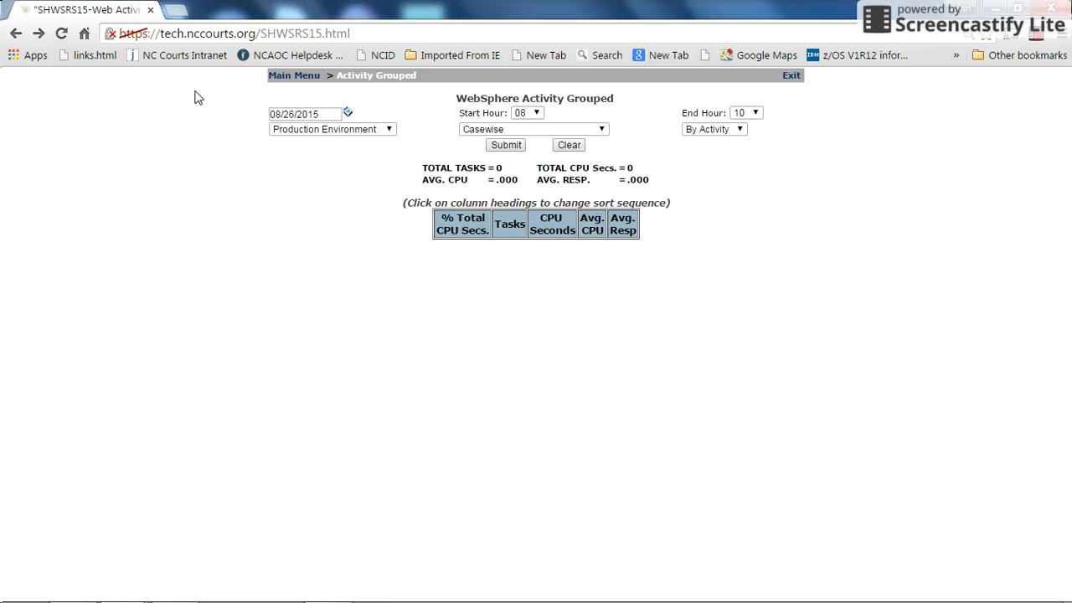
pyautogui.click(284, 77)
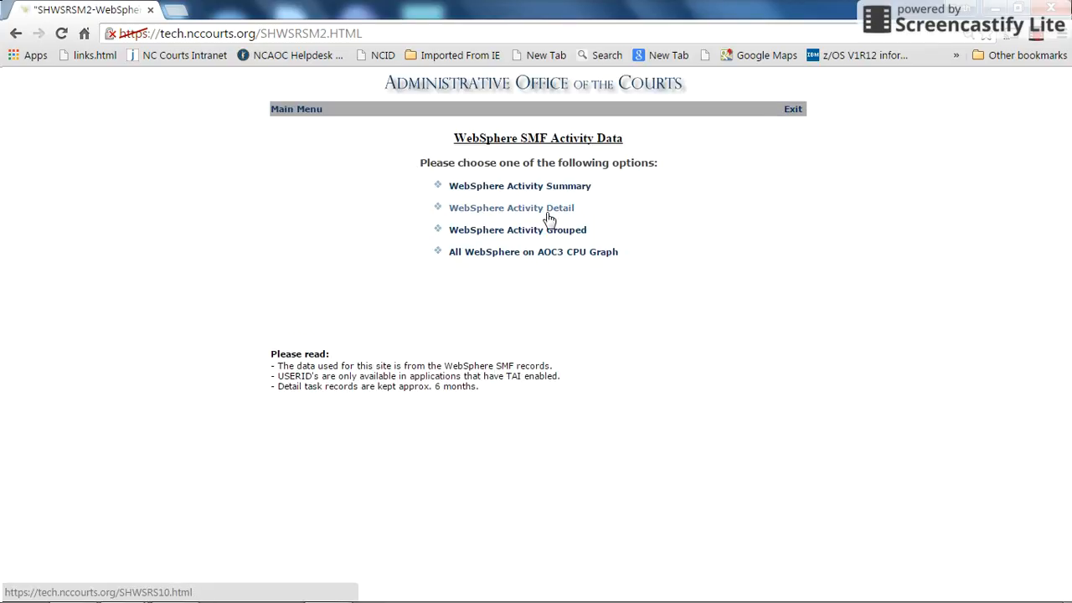
pyautogui.click(498, 255)
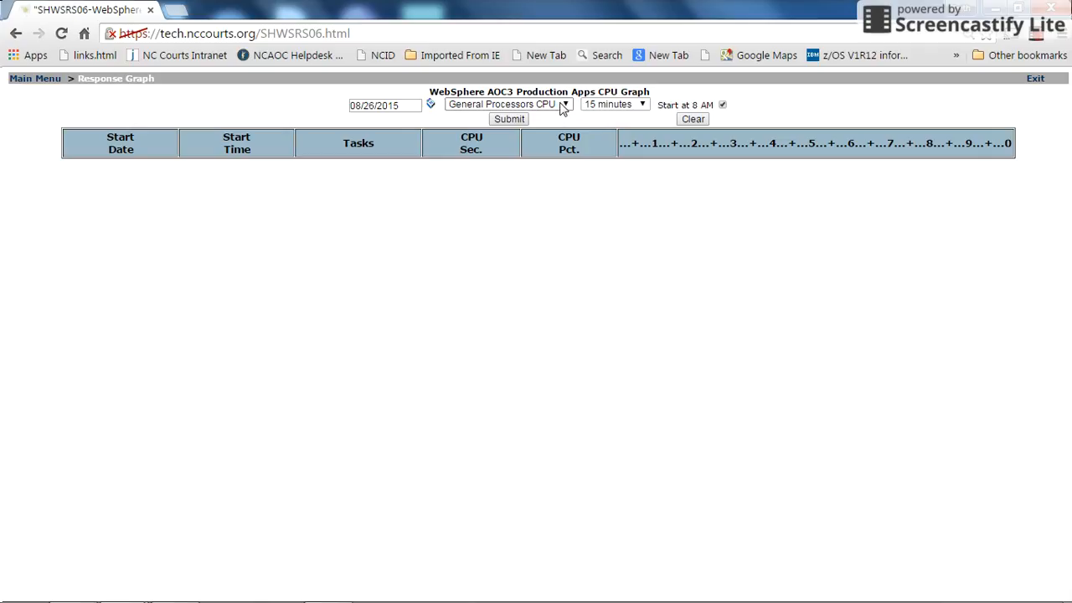
pyautogui.click(500, 120)
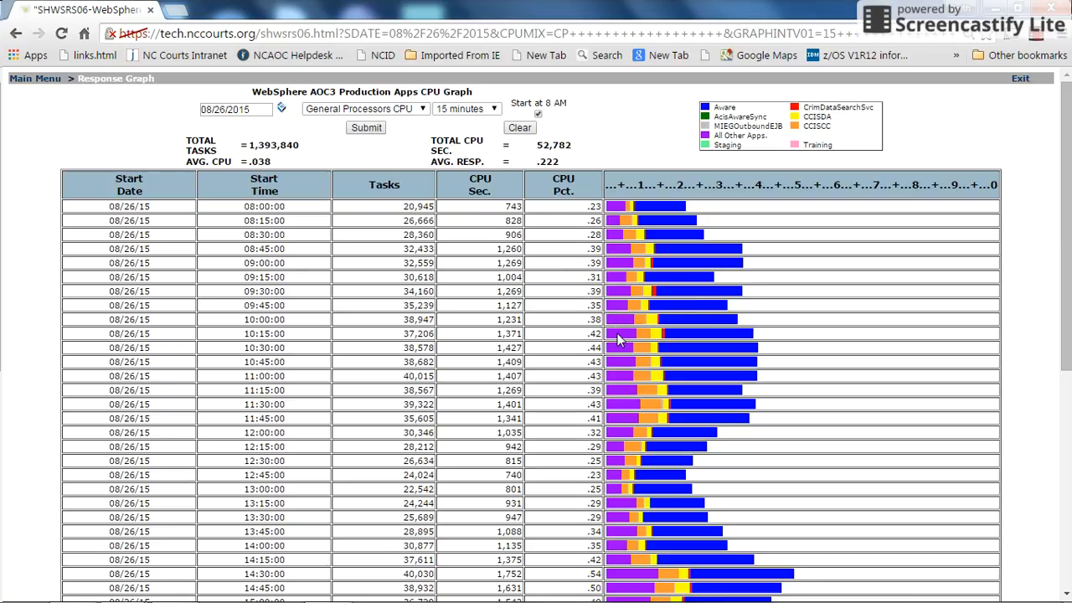
# - Examine the per-application CPU breakdown of the 10:15 bar and review the CPU graph across the rest of the day
pyautogui.moveTo(616, 340)
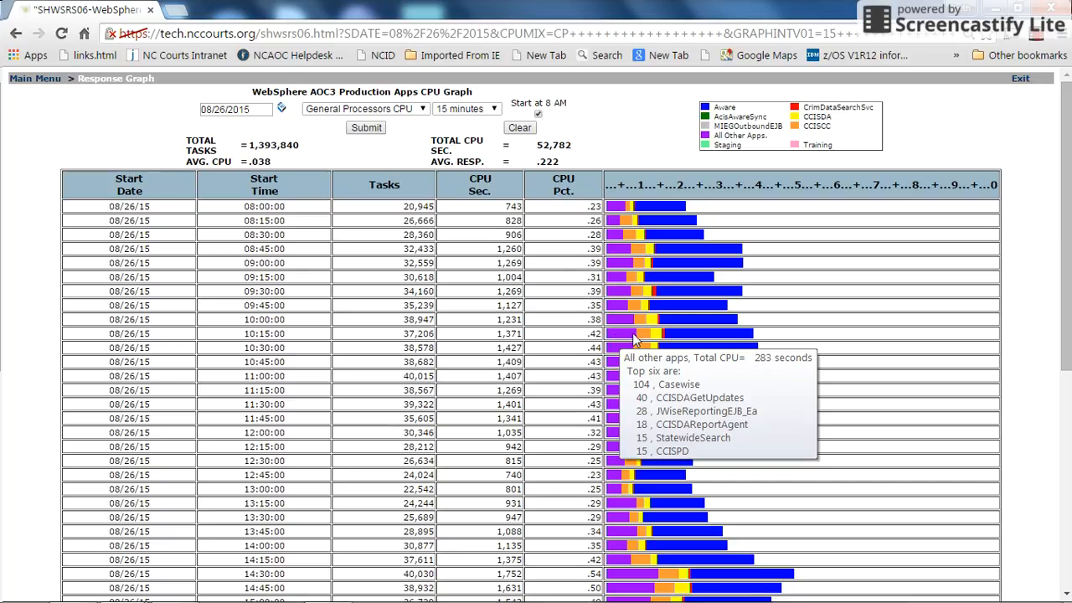
pyautogui.moveTo(664, 340)
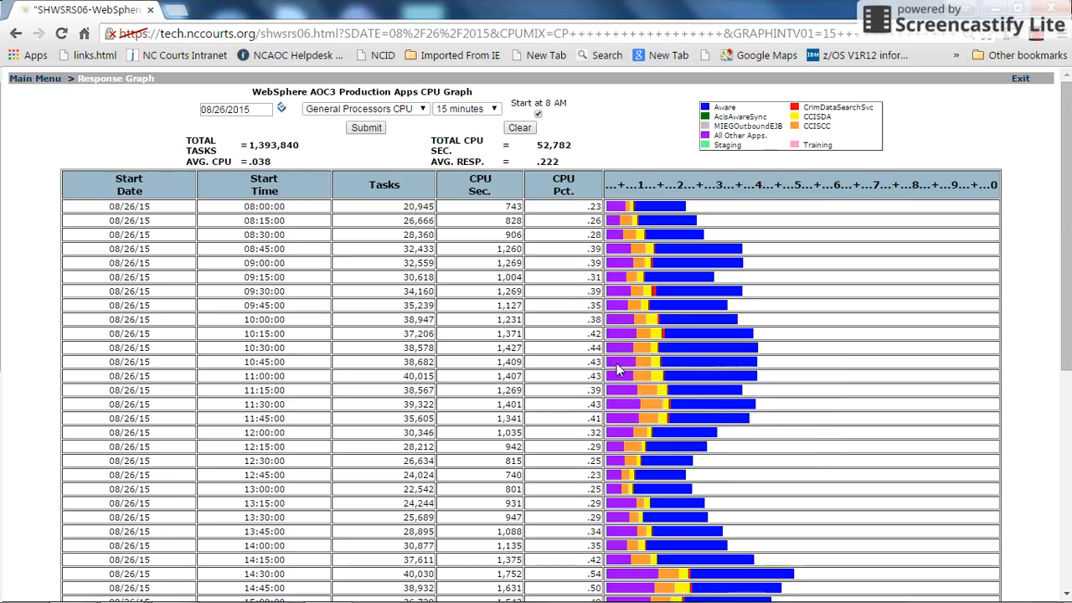
pyautogui.moveTo(616, 364)
pyautogui.scroll(-1, 838, 347)
pyautogui.scroll(-2, 833, 343)
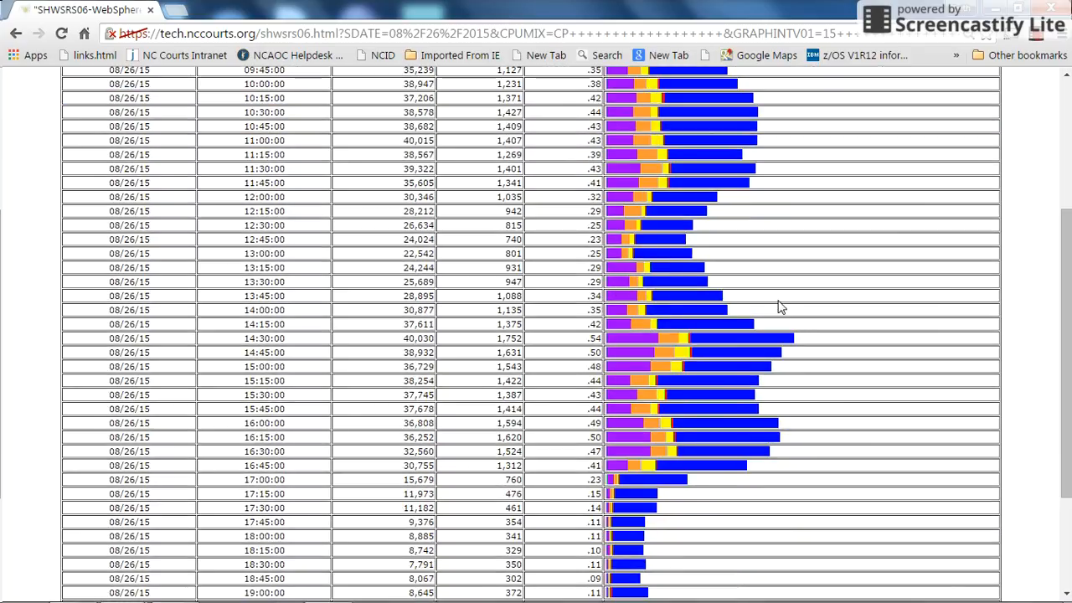
pyautogui.scroll(2, 737, 270)
pyautogui.scroll(1, 746, 272)
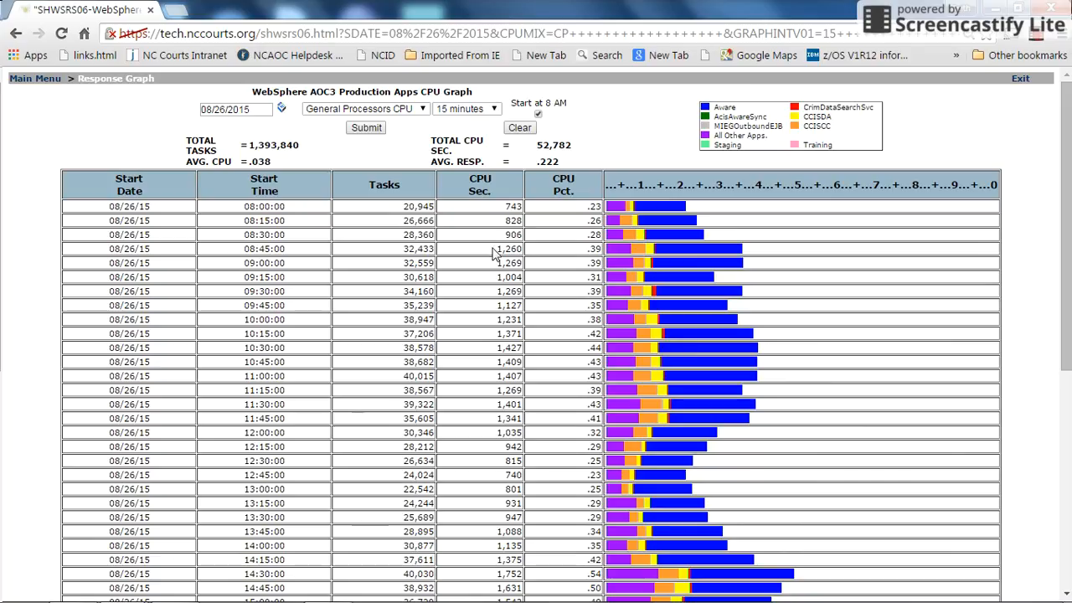
# - Reopen the AOC3 CPU graph from the main menu, check its available processor type options, and return to the main menu
pyautogui.click(30, 79)
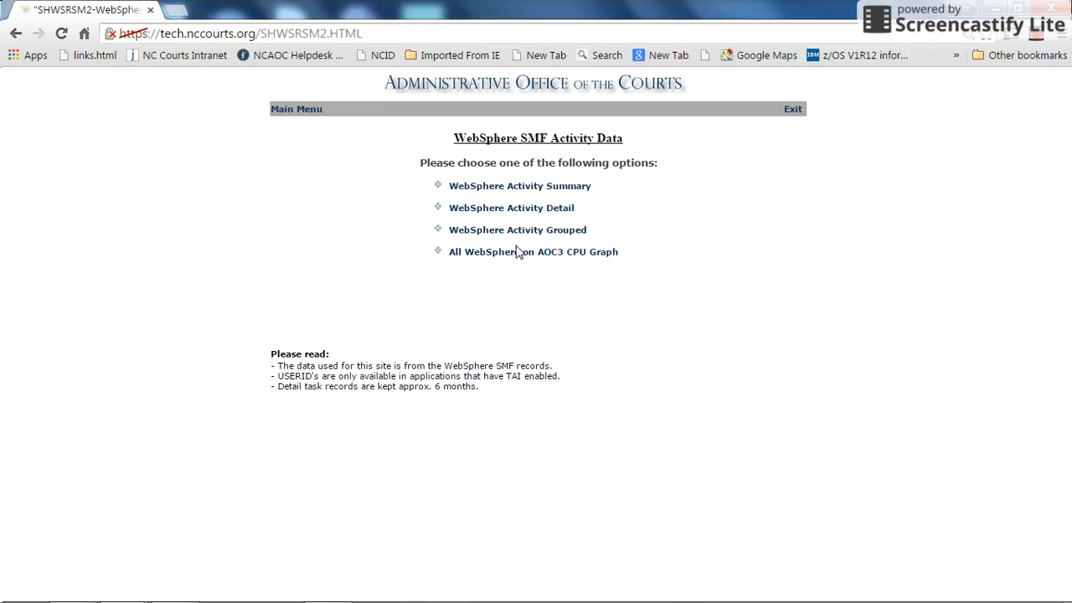
pyautogui.click(512, 255)
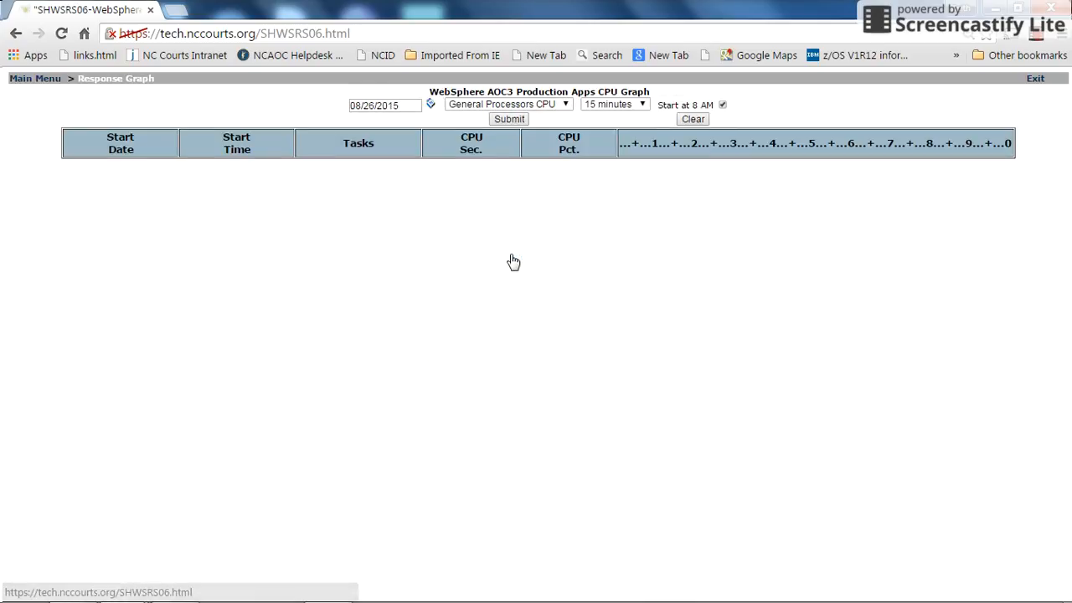
pyautogui.click(565, 104)
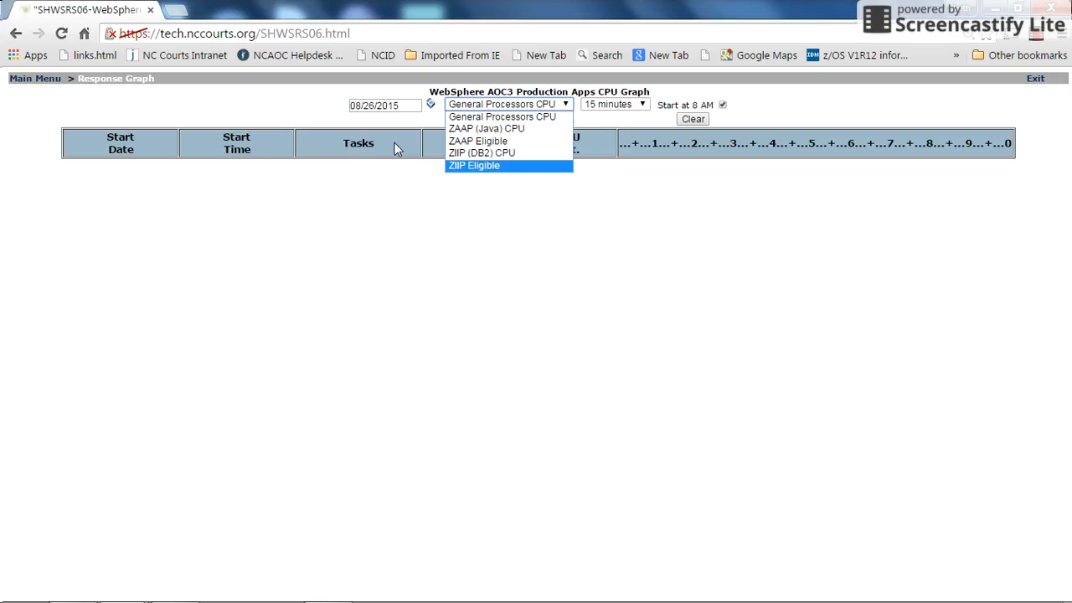
pyautogui.click(259, 105)
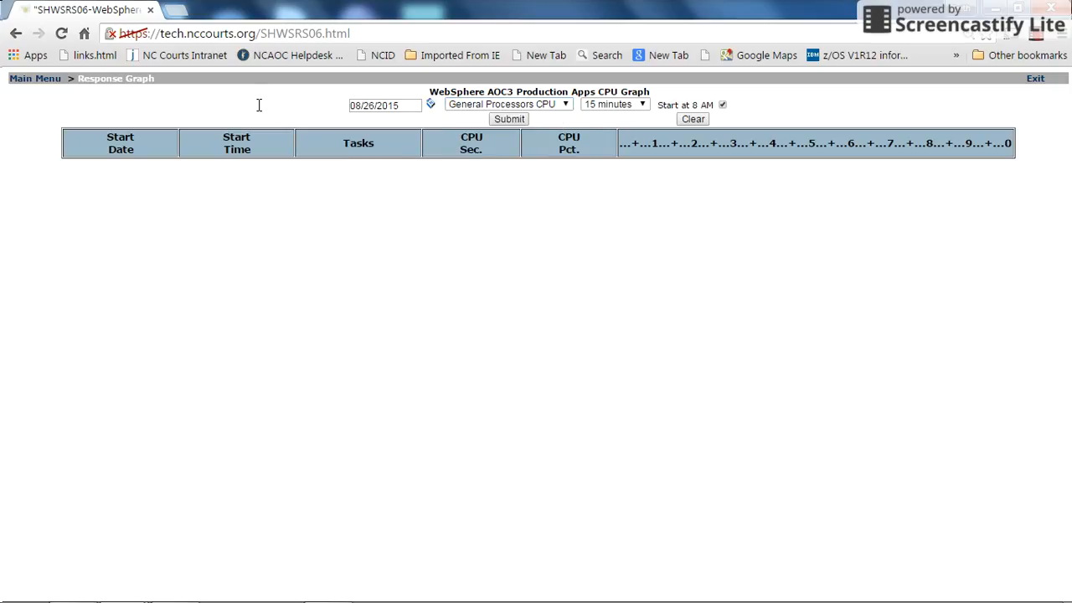
pyautogui.click(25, 80)
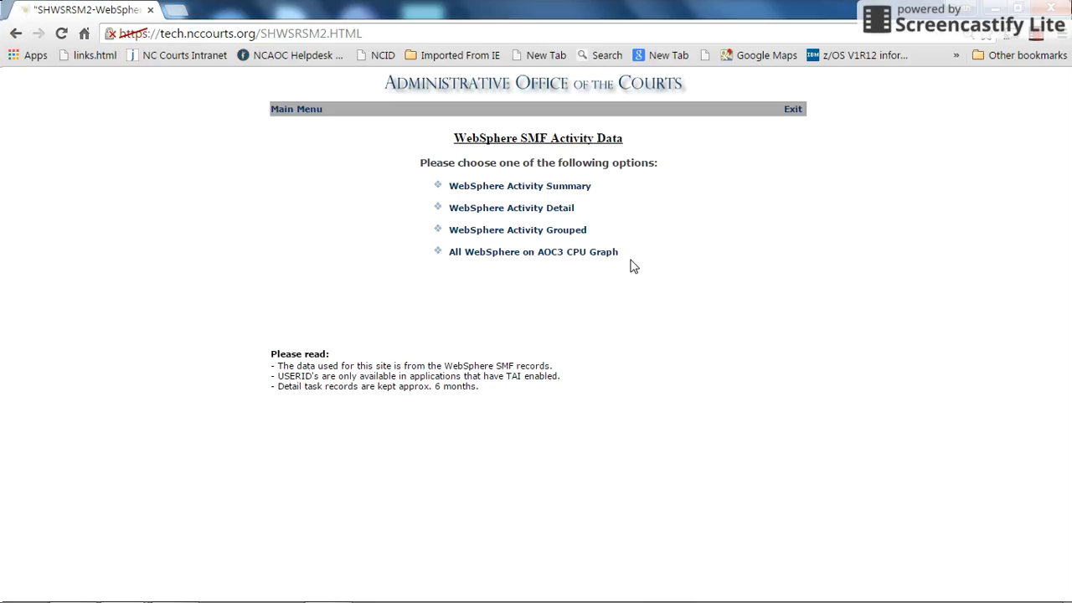